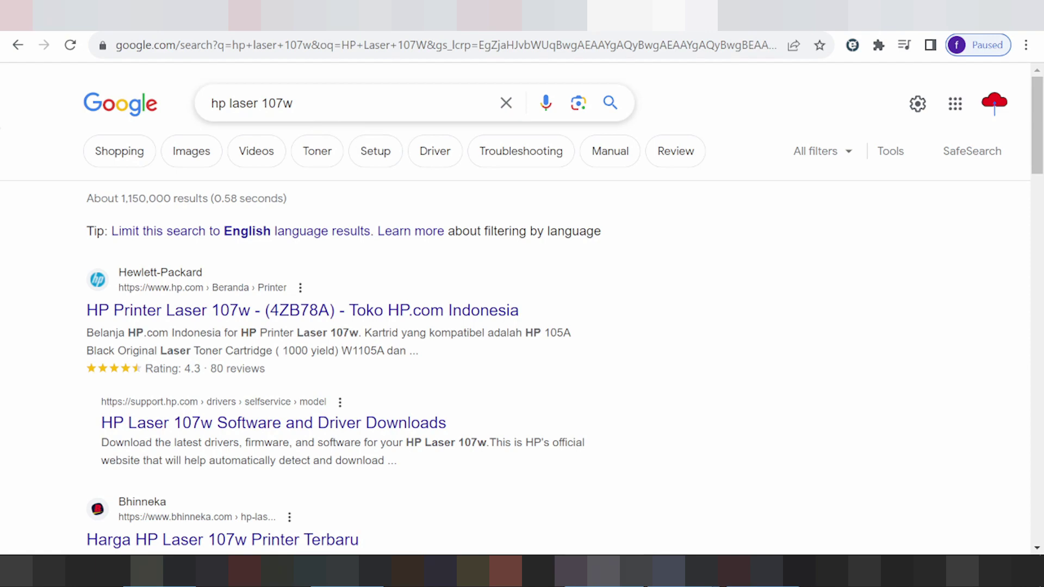
Extend the search query to "hp laser 107w driver download" and run the search
click(293, 102)
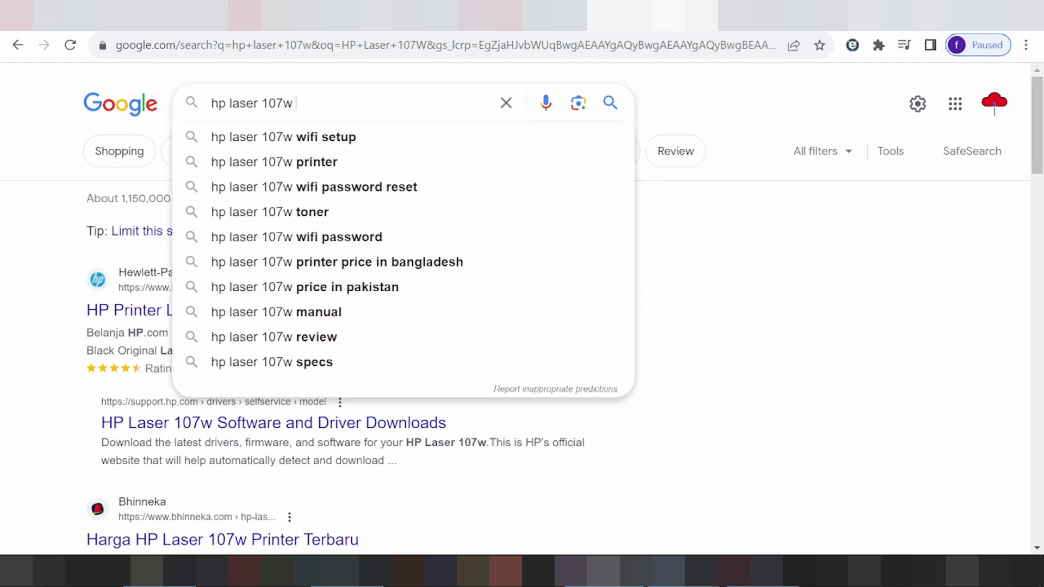
text(driver do)
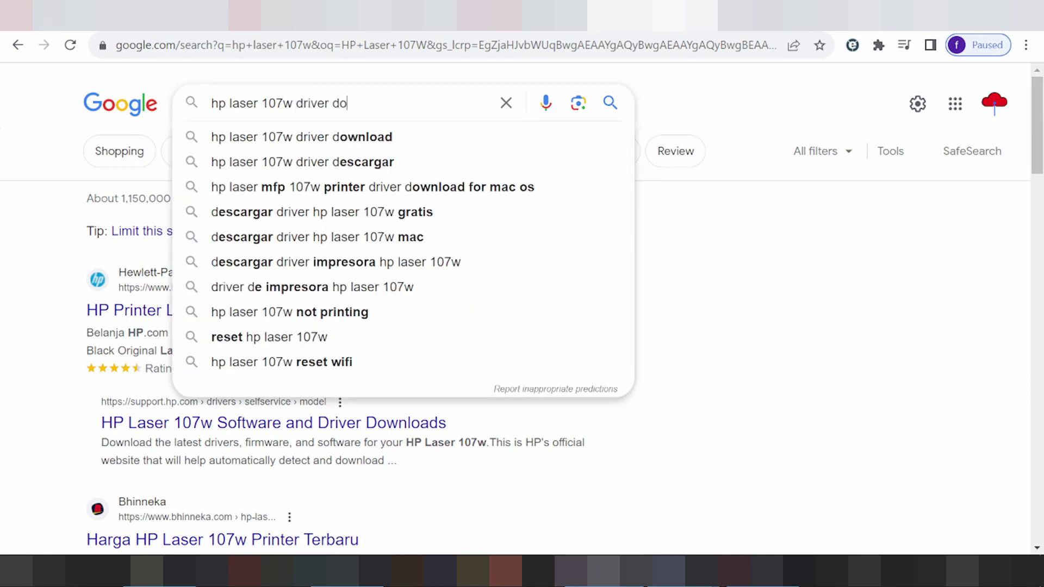
text(wnload)
key(Return)
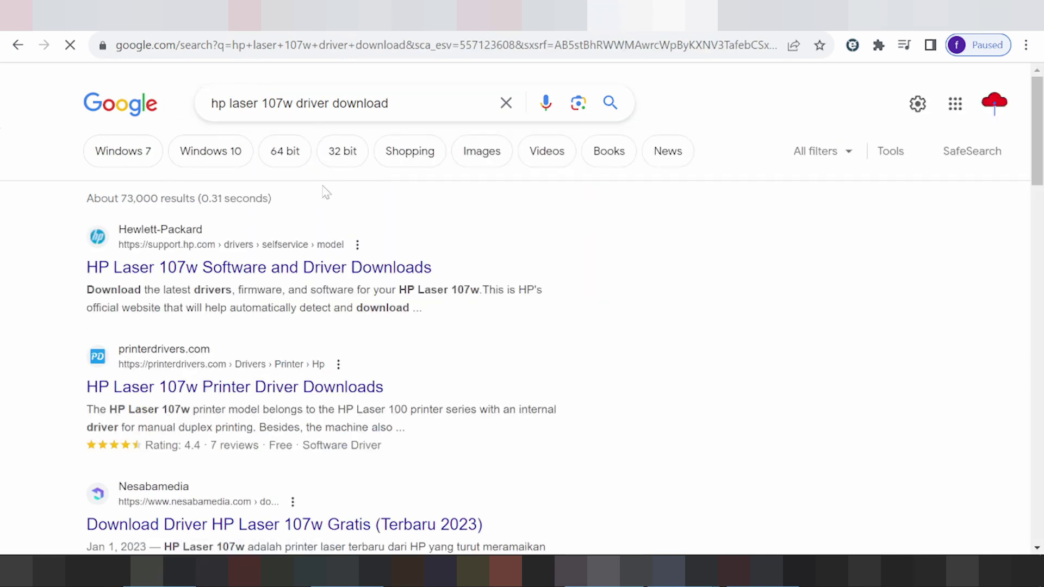
Open HP's official "HP Laser 107w Software and Driver Downloads" result and dismiss the Windows 11 help notice
scroll(370, 258, down, 1)
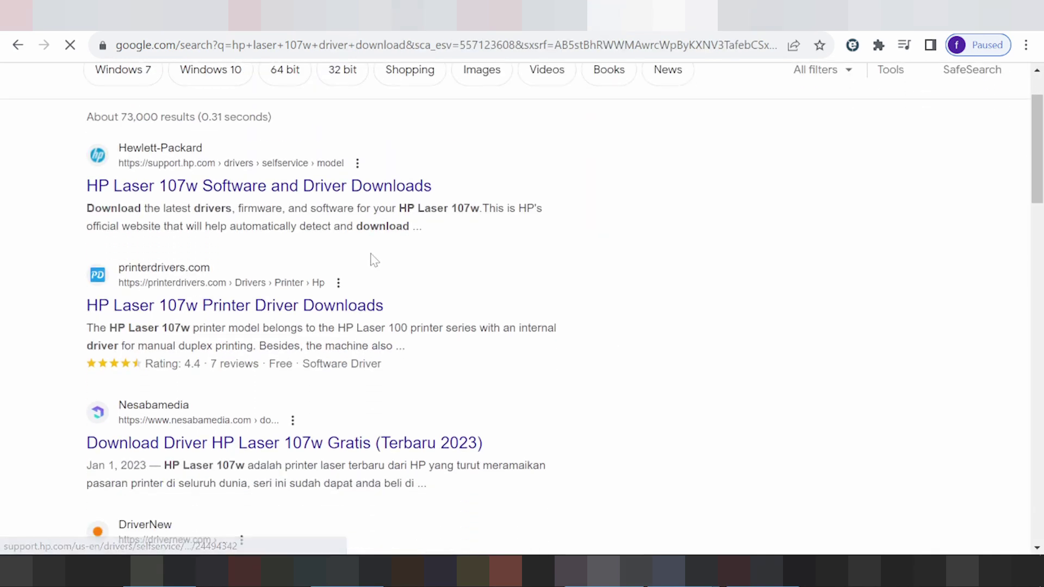
scroll(370, 254, down, 3)
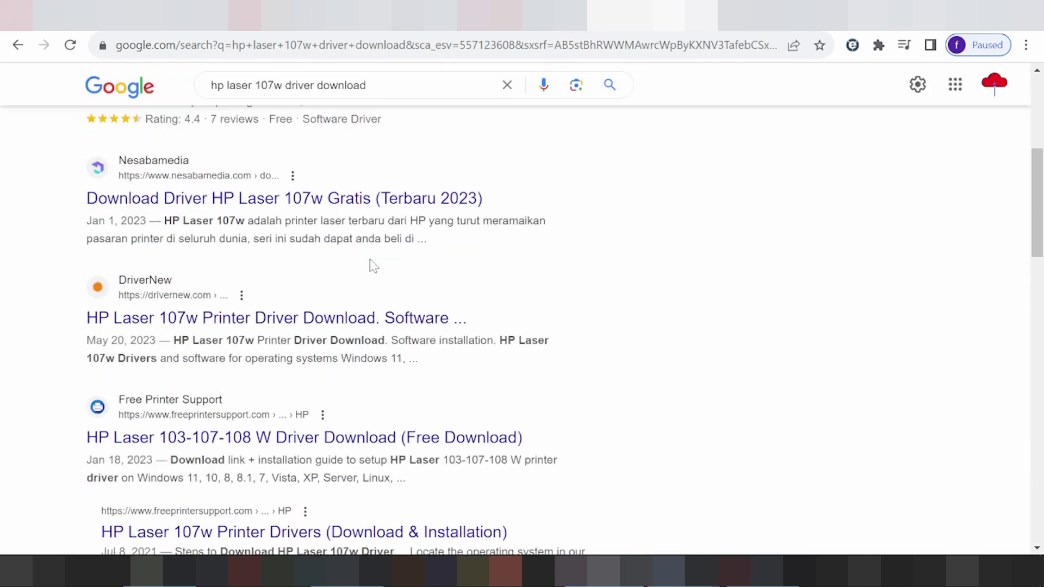
scroll(373, 266, down, 6)
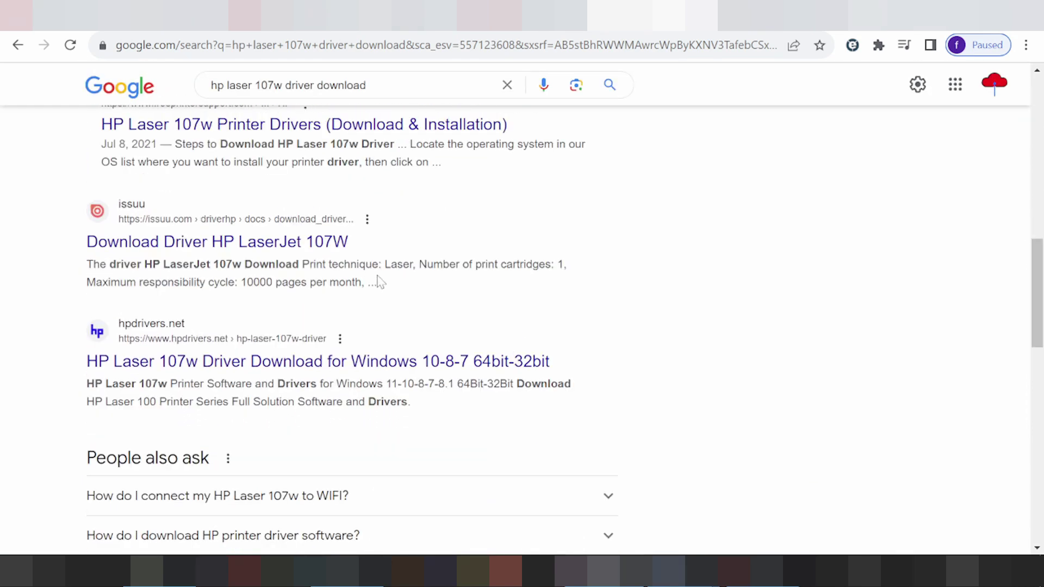
scroll(430, 329, up, 10)
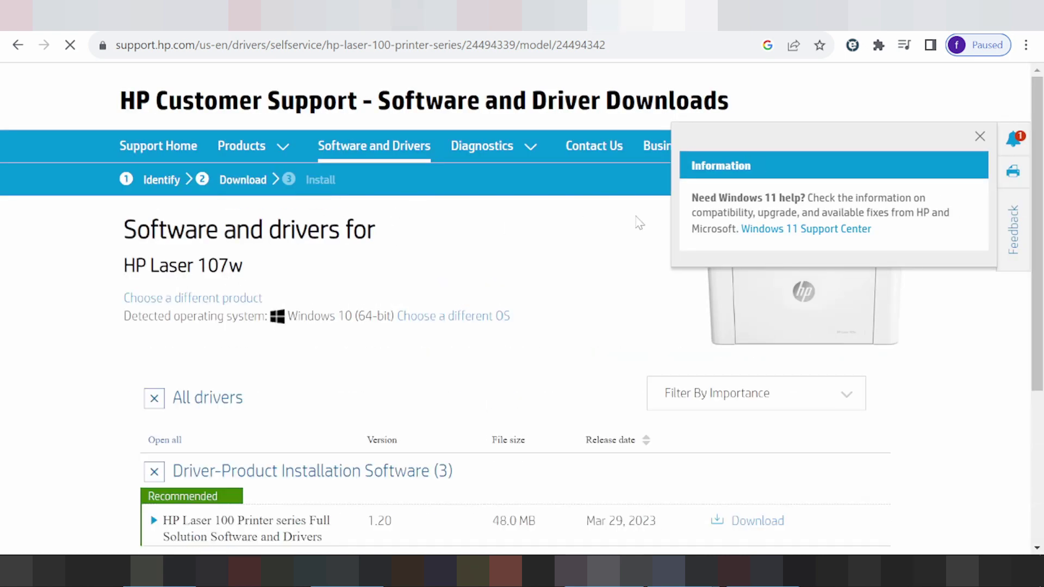
click(980, 136)
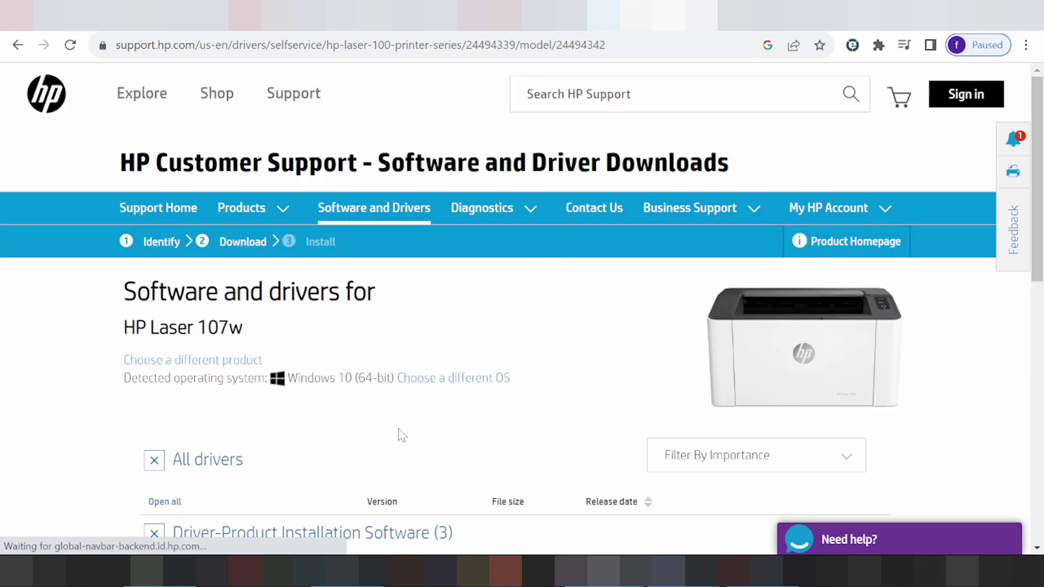
Choose a different OS for the HP Laser 107w drivers and set the operating system to Linux
scroll(346, 286, down, 1)
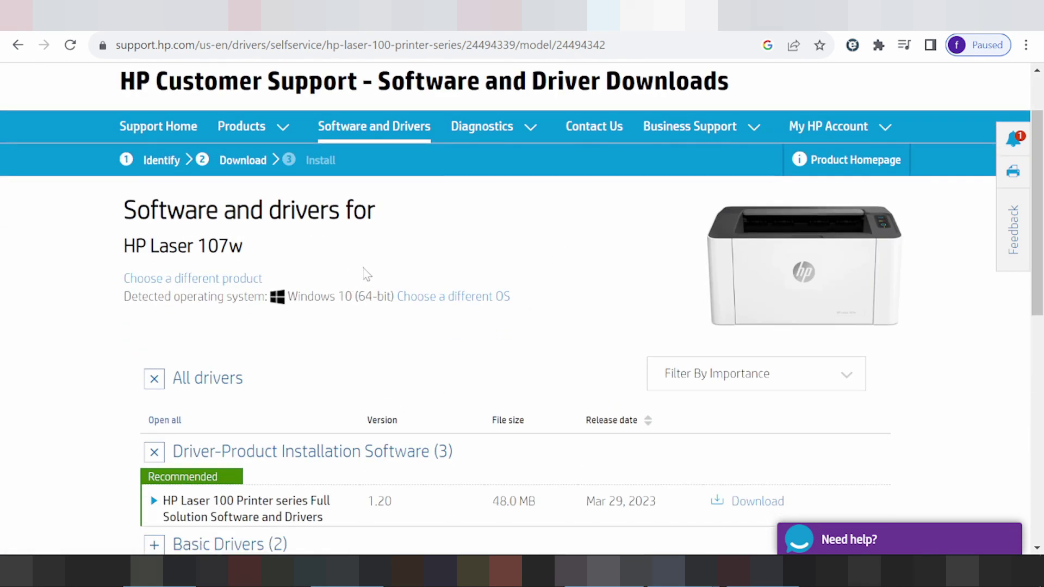
click(419, 303)
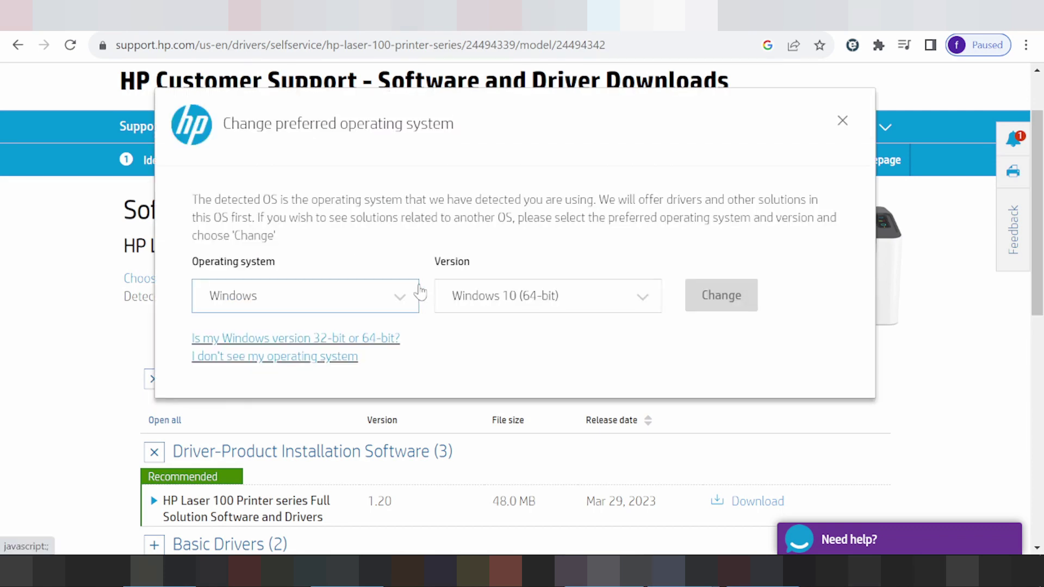
click(391, 304)
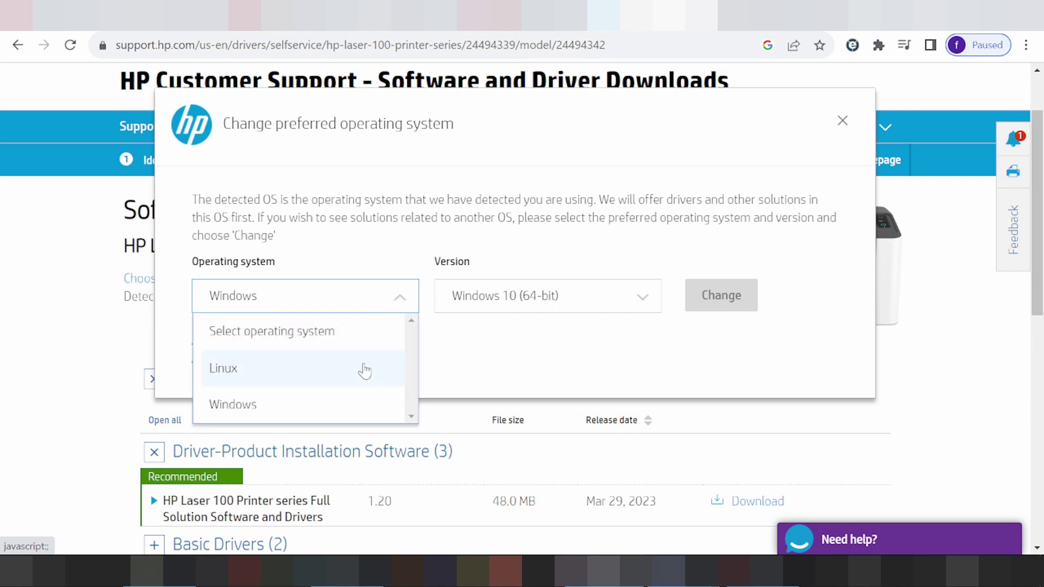
scroll(291, 376, down, 1)
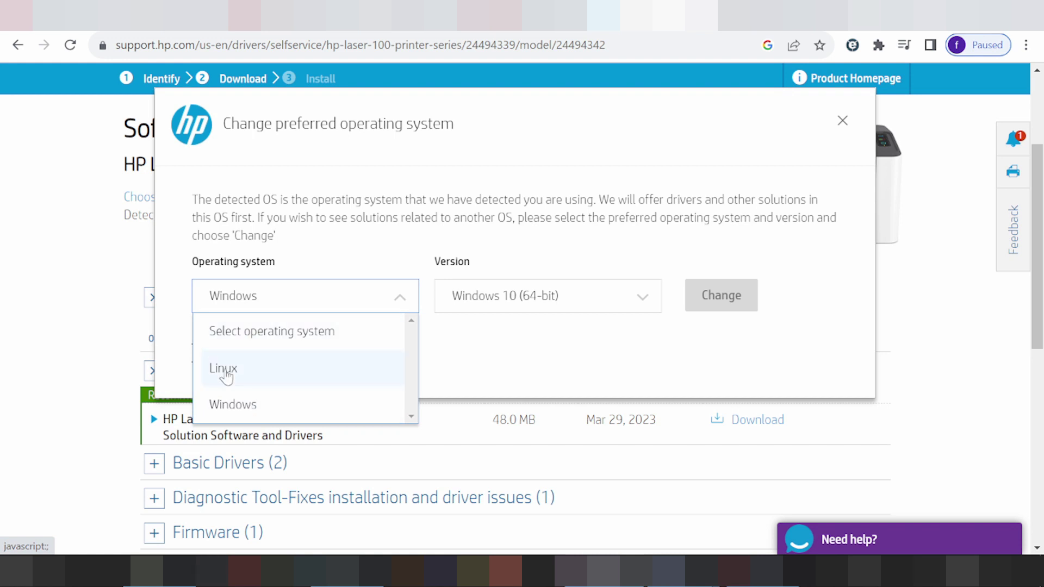
click(526, 297)
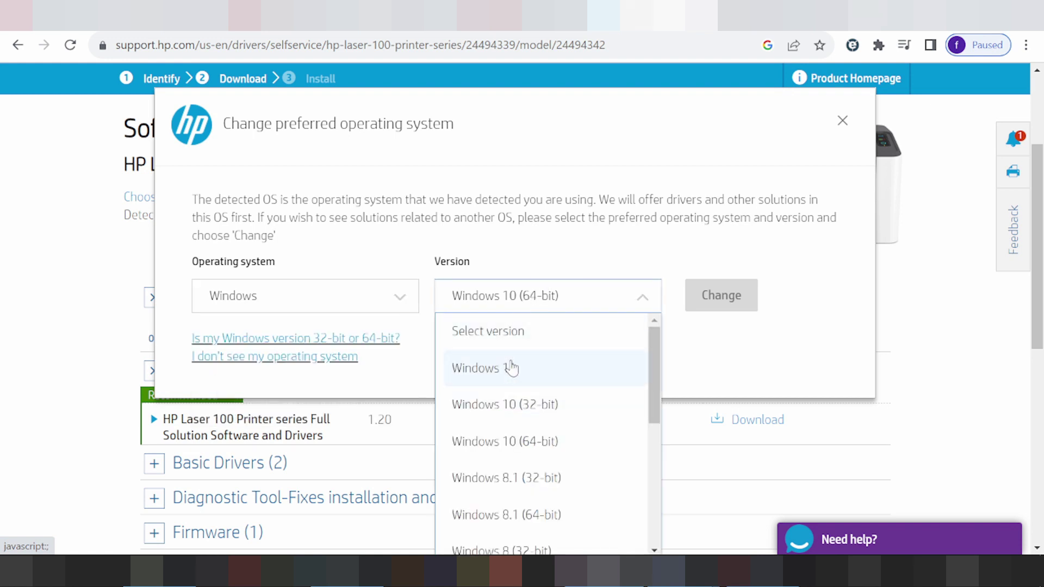
click(319, 298)
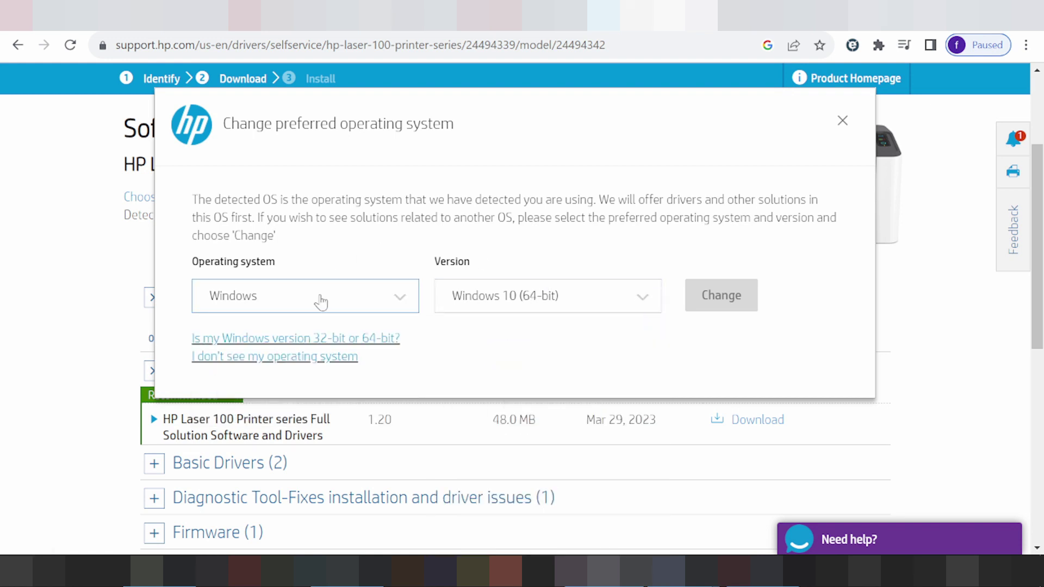
click(306, 305)
click(266, 376)
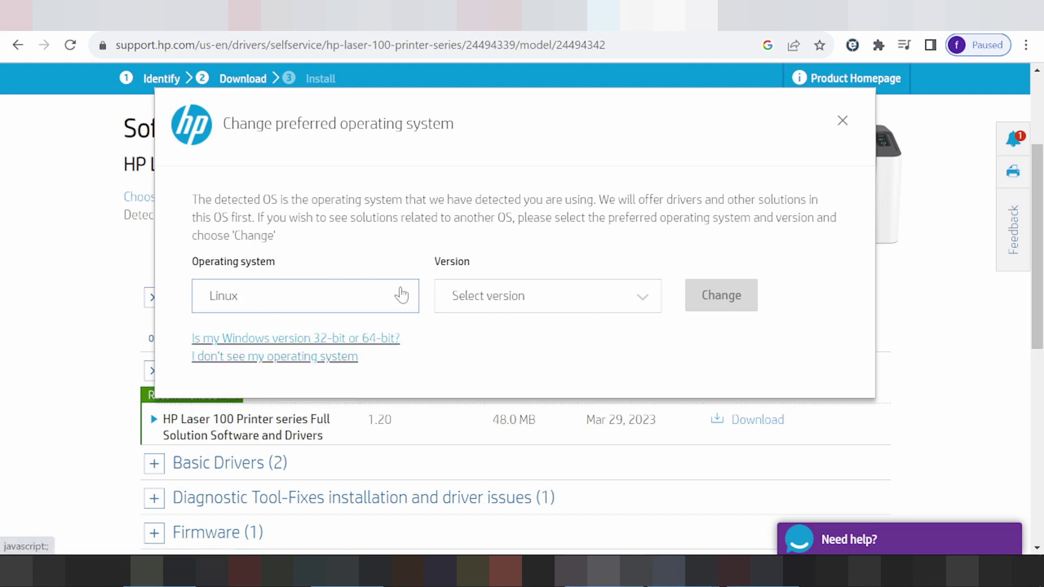
Set the Linux version to Debian and apply the operating system change
click(478, 296)
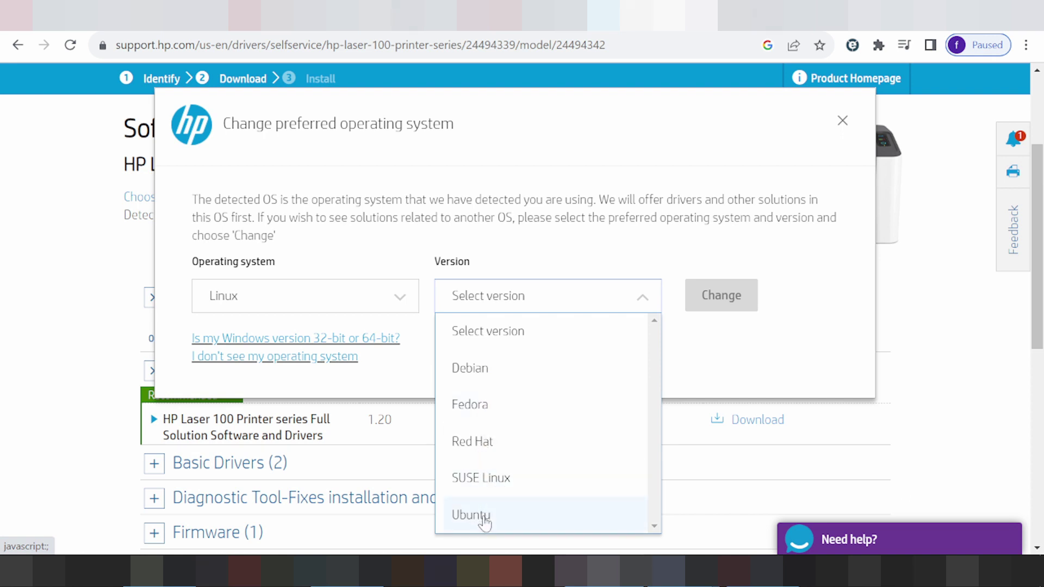
scroll(482, 518, down, 1)
scroll(511, 424, up, 3)
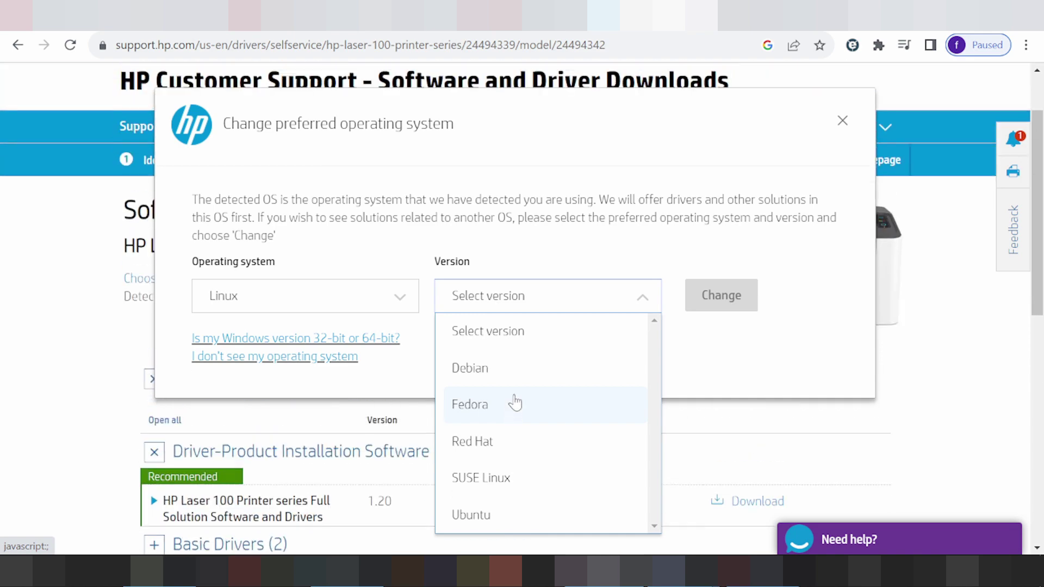
click(481, 370)
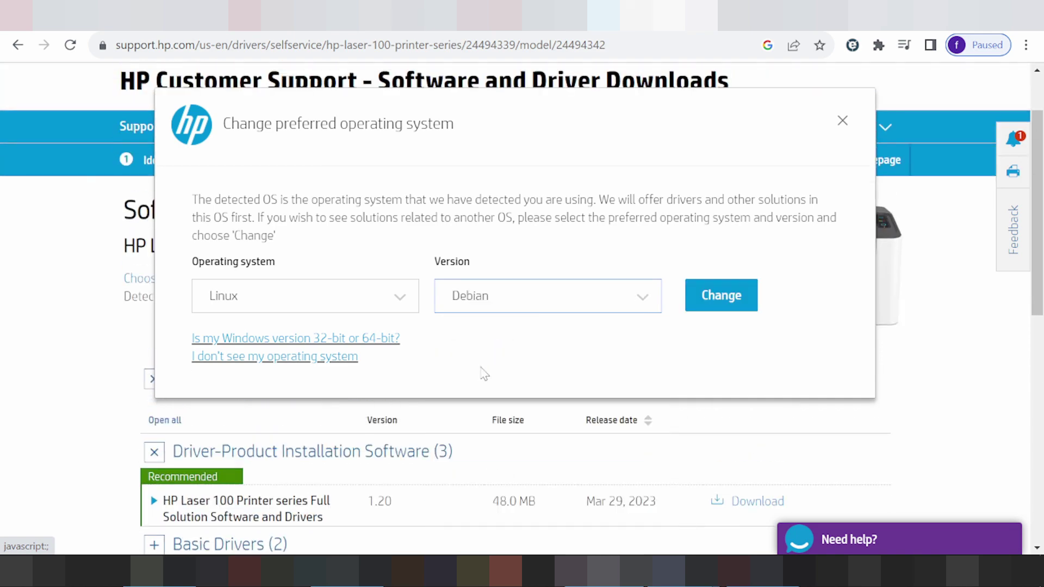
click(721, 295)
Expand the installation software and Basic Drivers categories and examine the HP Laser 100 print driver's details and release date
scroll(473, 284, down, 4)
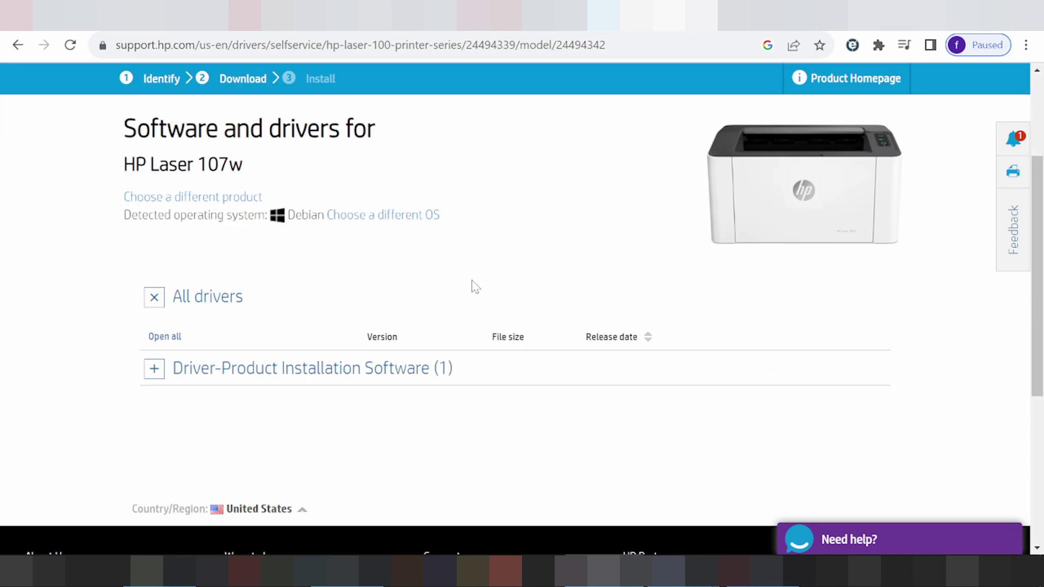
click(154, 294)
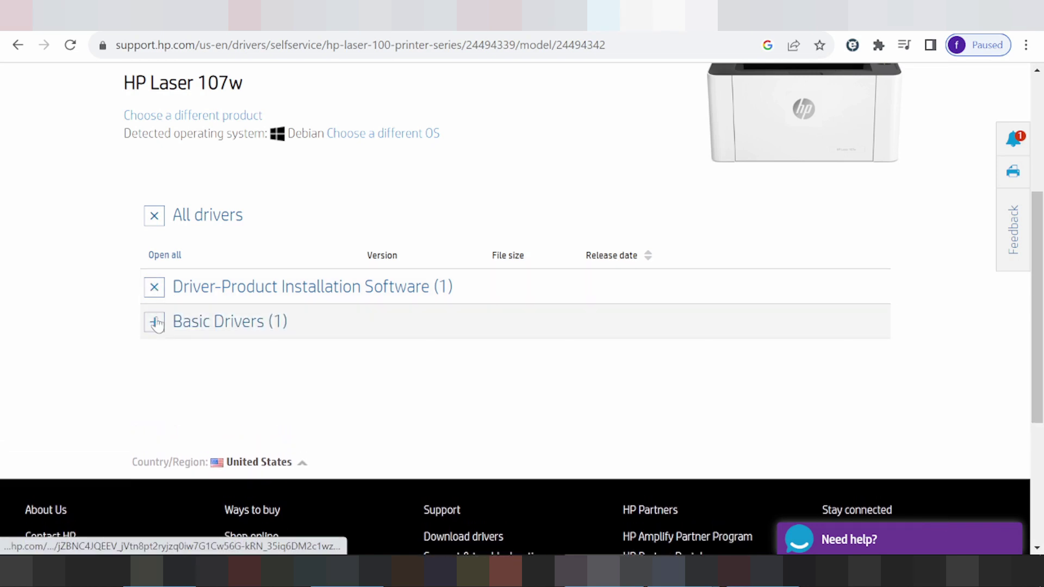
click(154, 322)
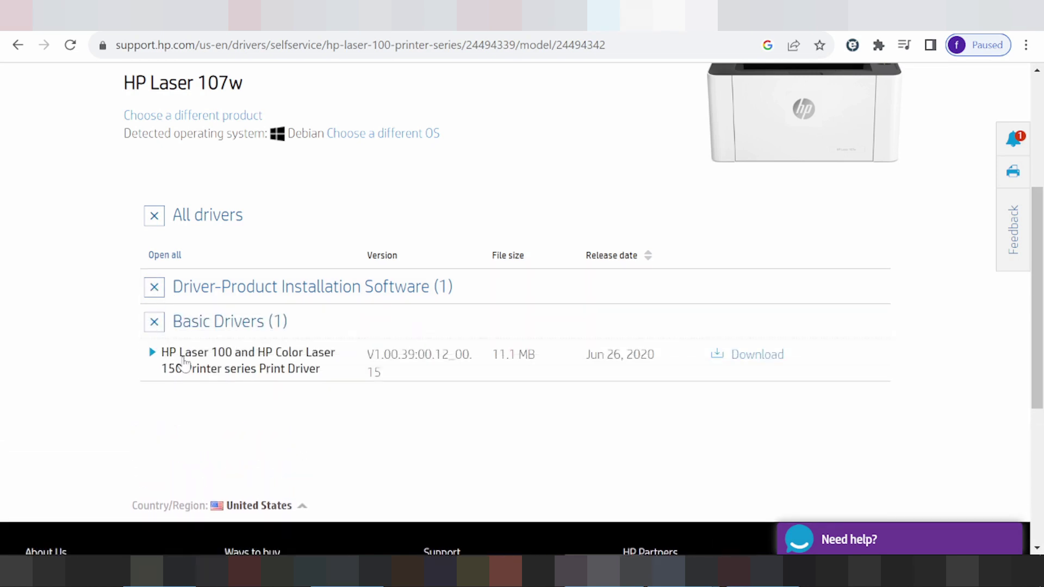
click(151, 354)
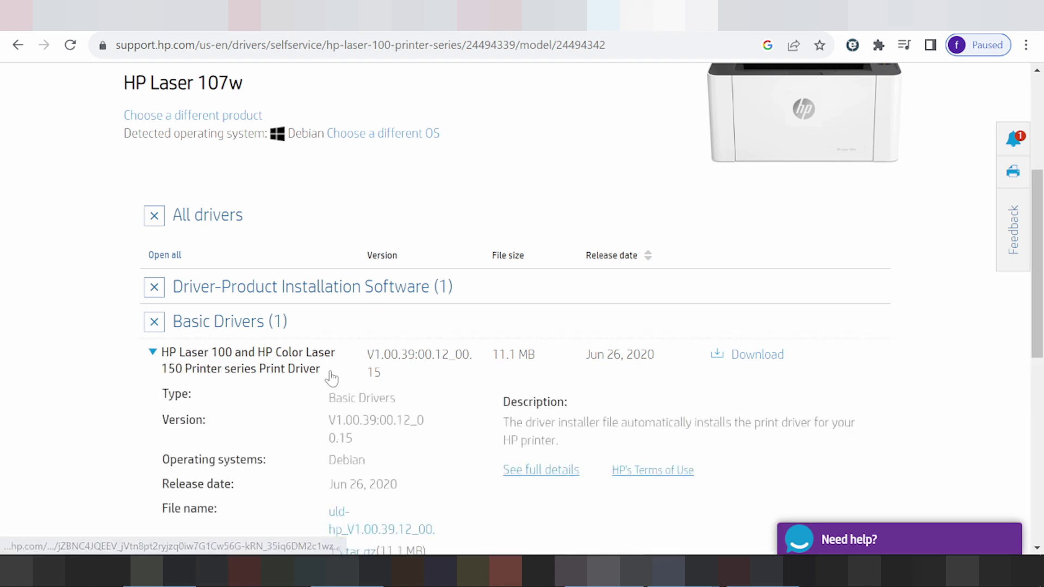
scroll(552, 366, down, 3)
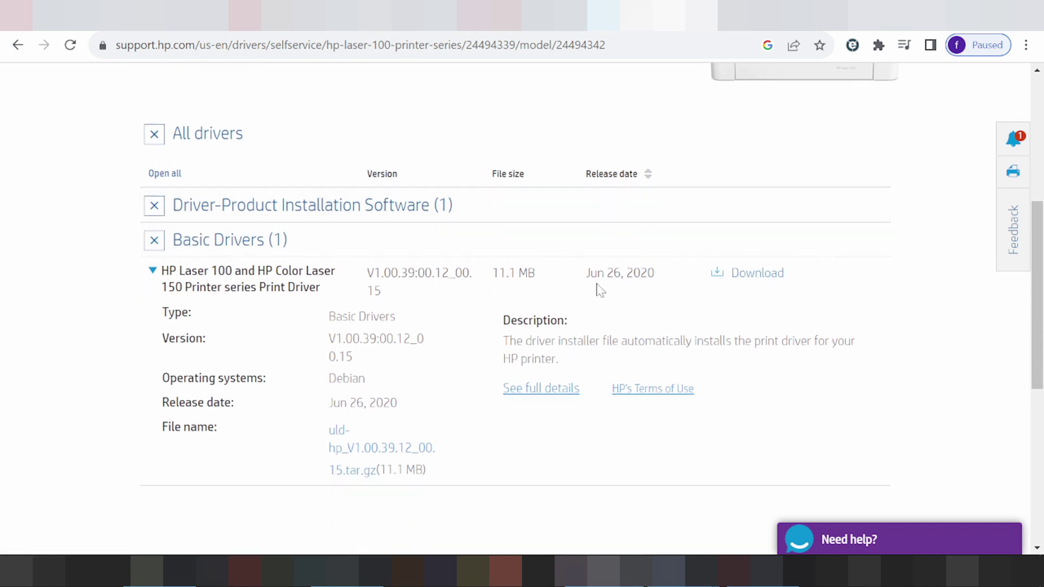
drag(586, 273, 647, 273)
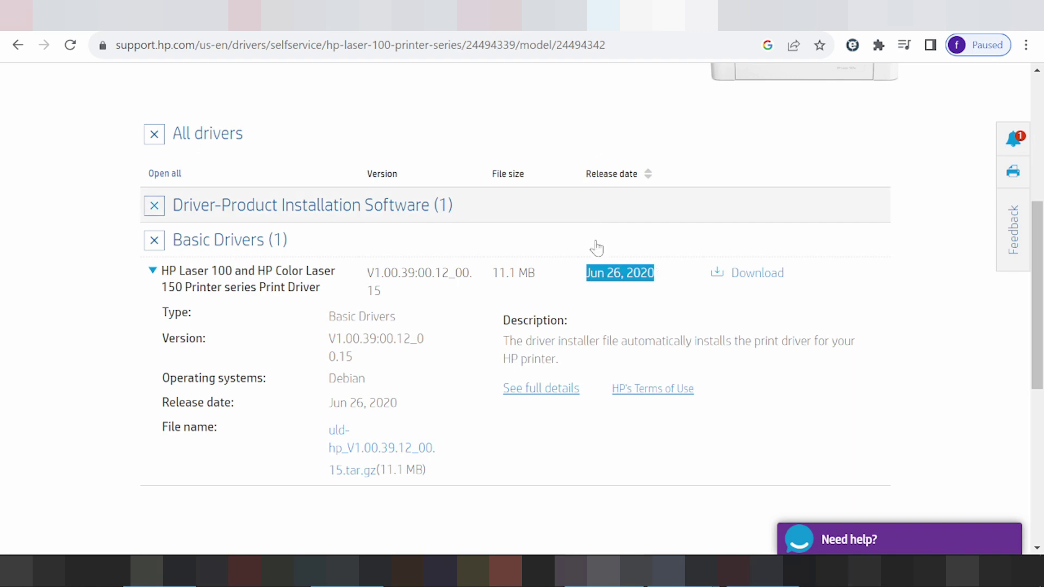
scroll(628, 319, up, 5)
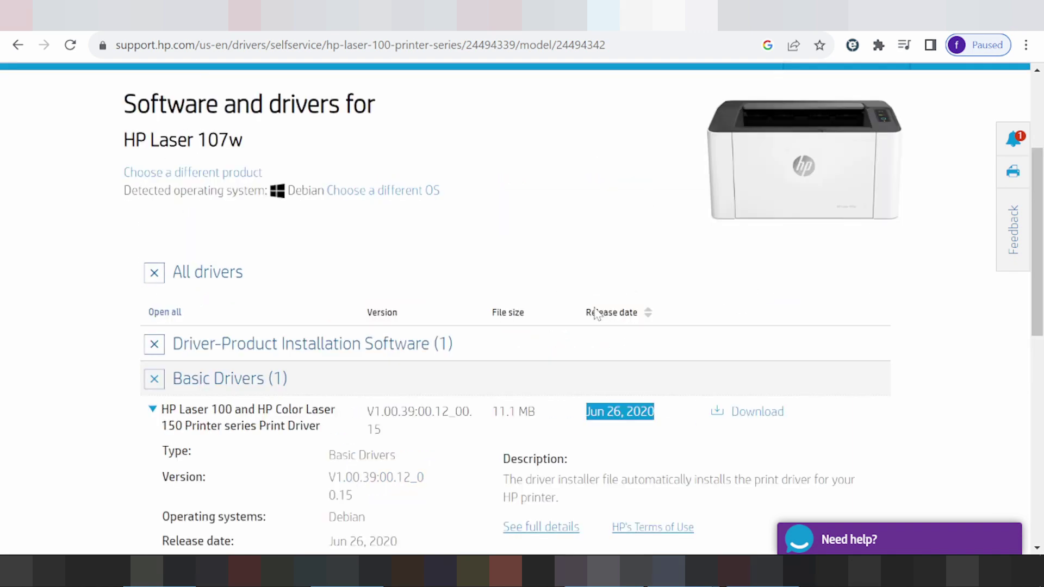
scroll(545, 296, down, 5)
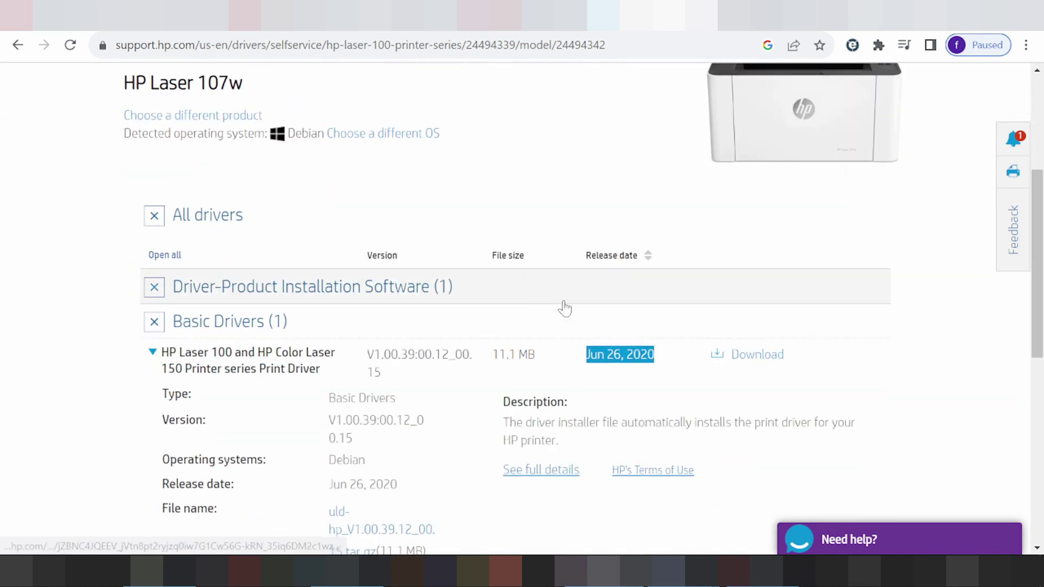
scroll(505, 304, up, 2)
click(367, 216)
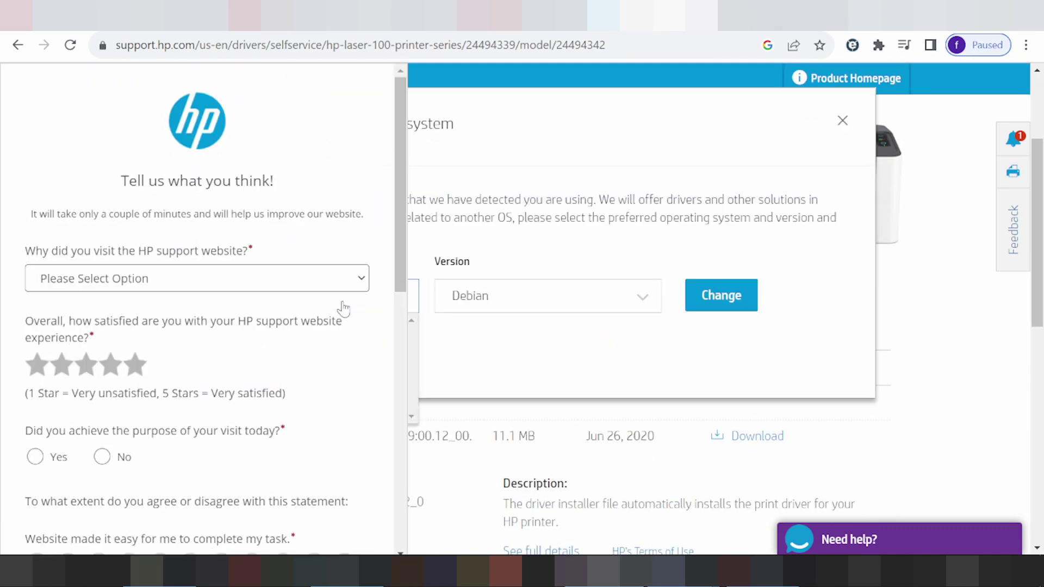
scroll(278, 261, down, 10)
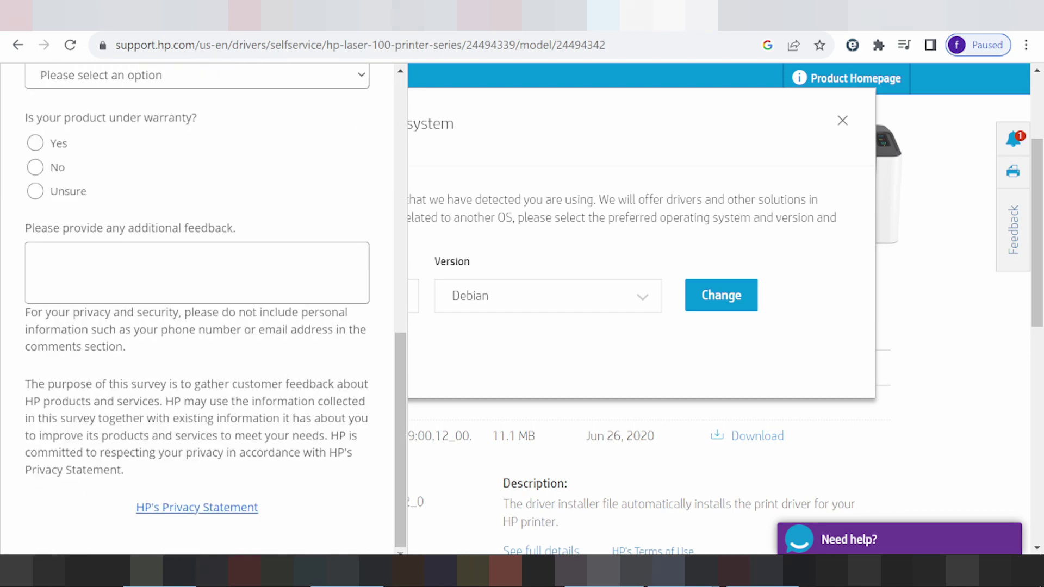
scroll(712, 112, down, 6)
click(842, 120)
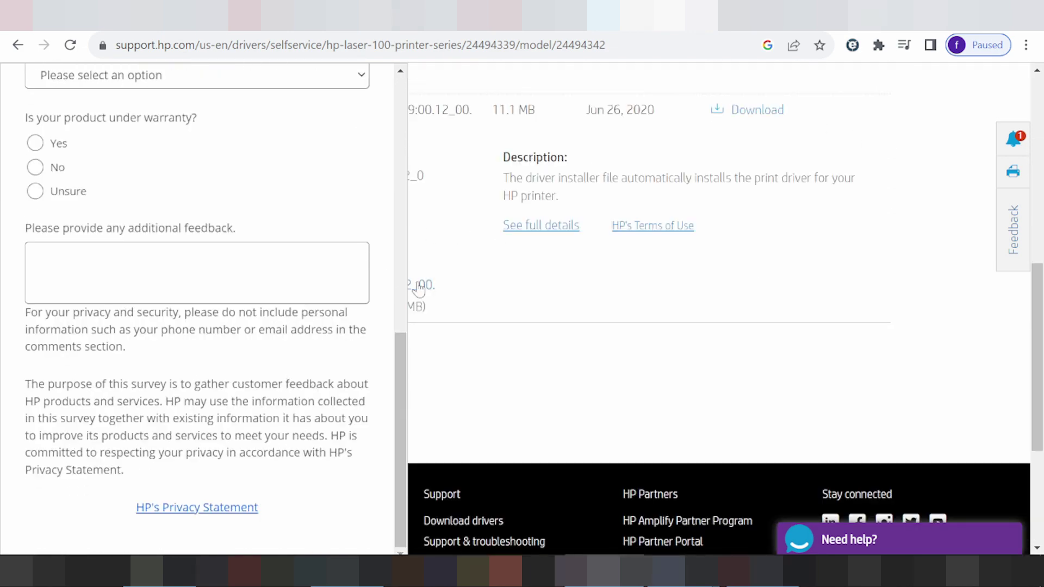
Reload the HP Laser 107w driver page by going back and forward, and dismiss the Windows 11 help notice
click(18, 45)
click(48, 46)
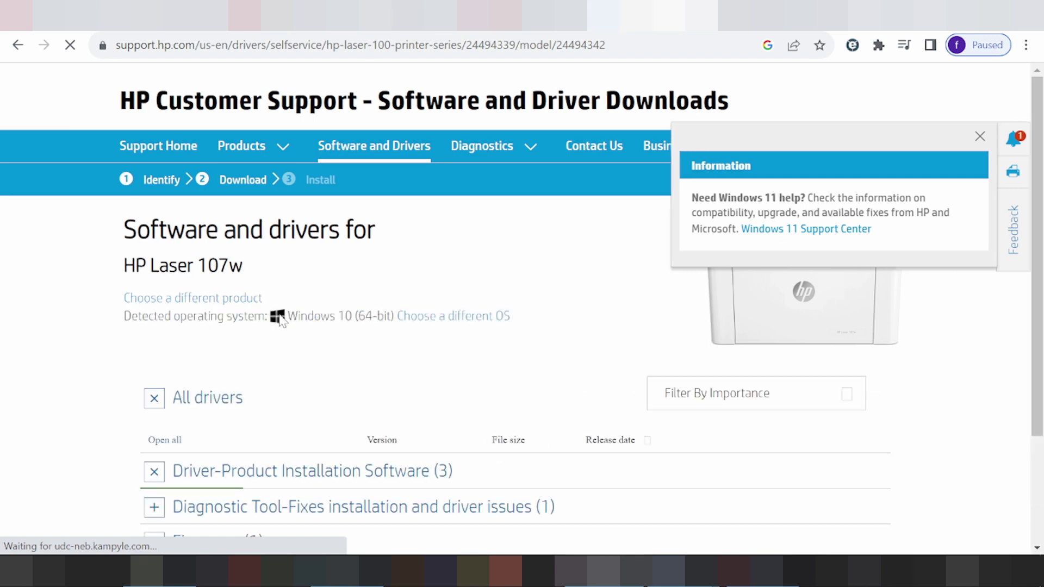
scroll(459, 345, down, 10)
scroll(460, 345, down, 3)
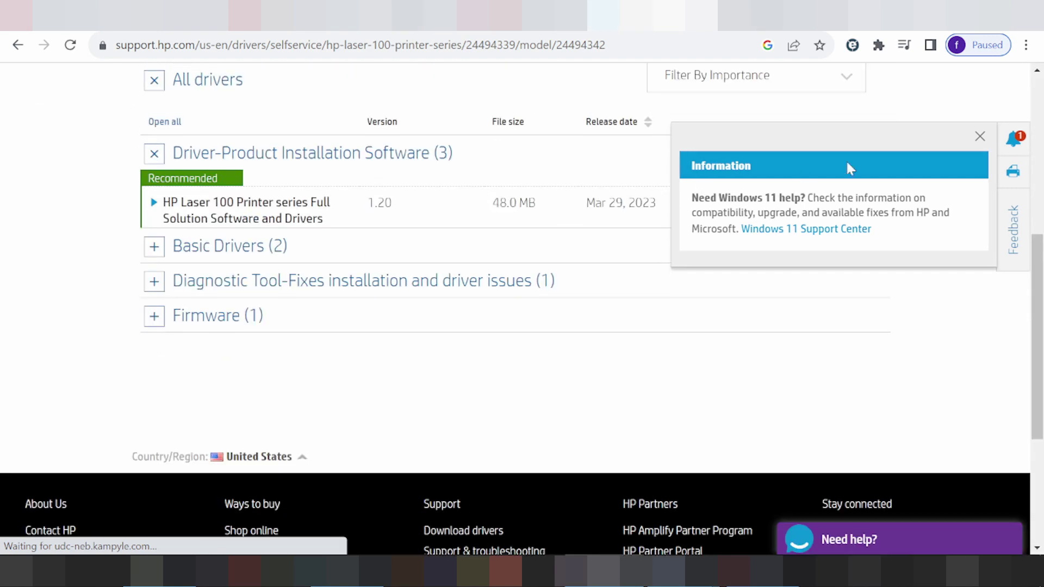
click(980, 136)
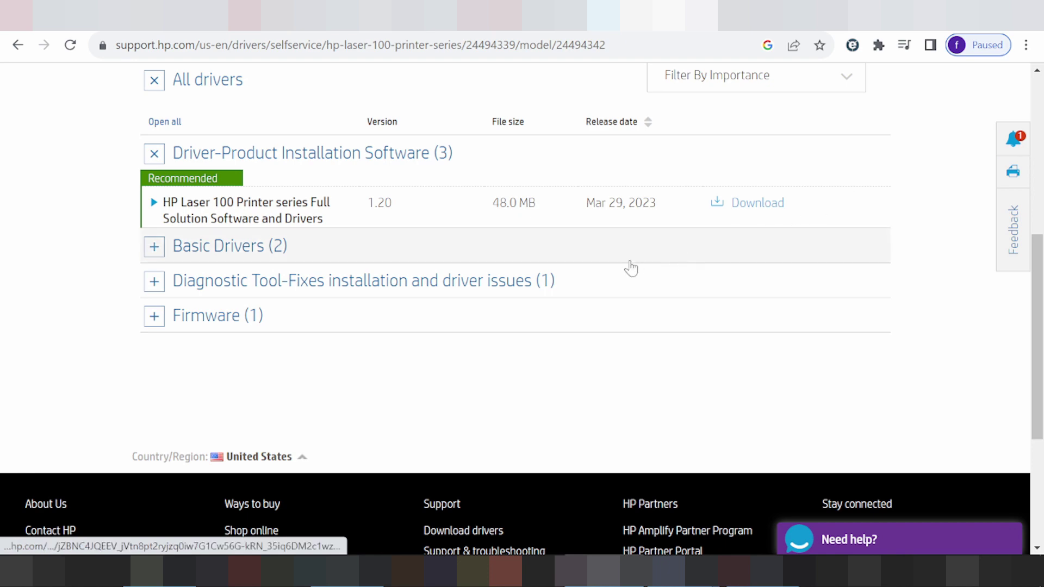
Choose a different OS for the HP Laser 107w drivers, set the Windows version to Windows 11 and apply the change
scroll(598, 264, up, 4)
click(466, 244)
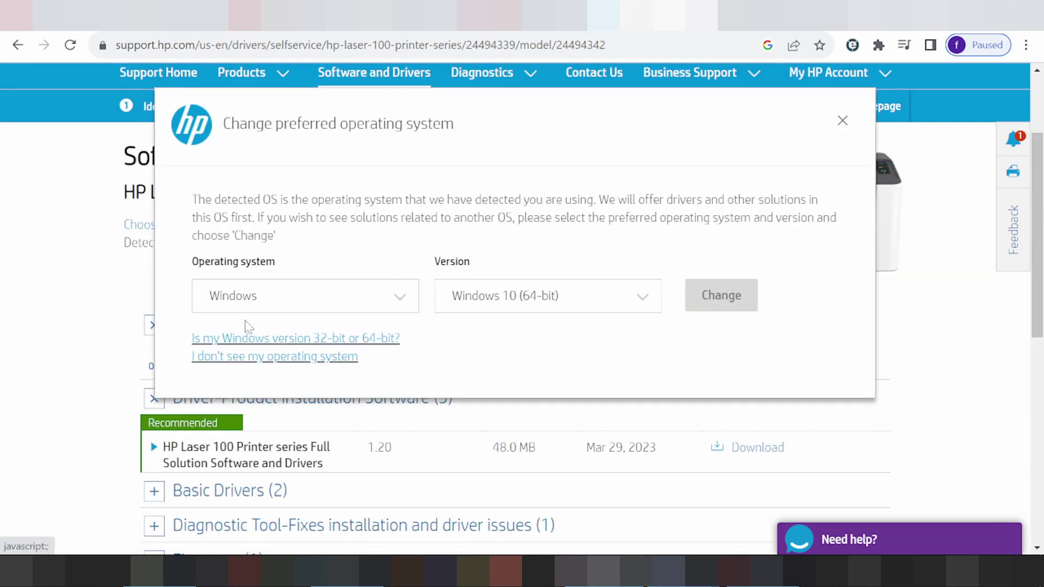
click(495, 305)
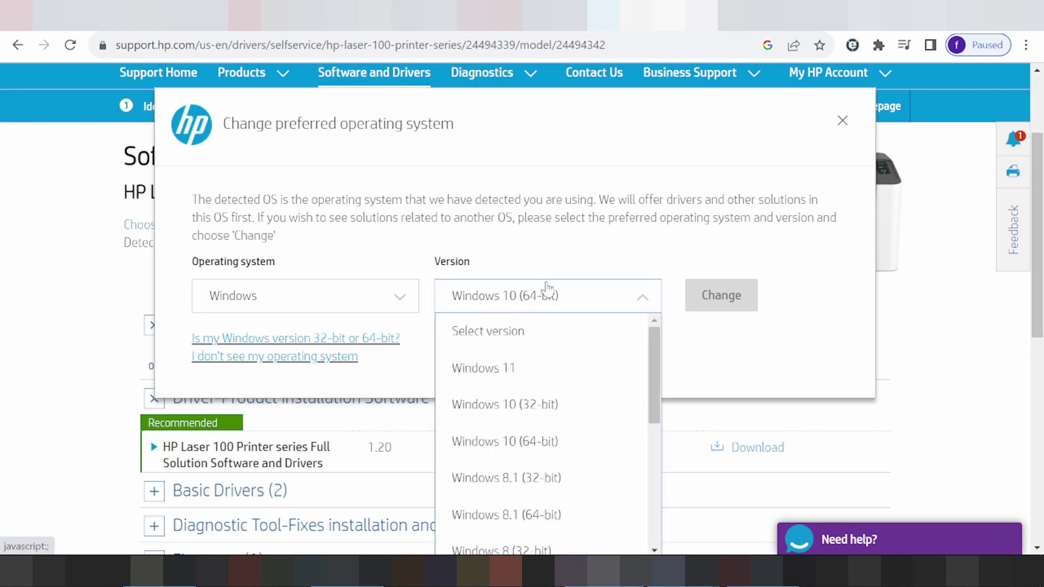
scroll(557, 342, down, 2)
scroll(530, 397, up, 2)
scroll(511, 402, down, 2)
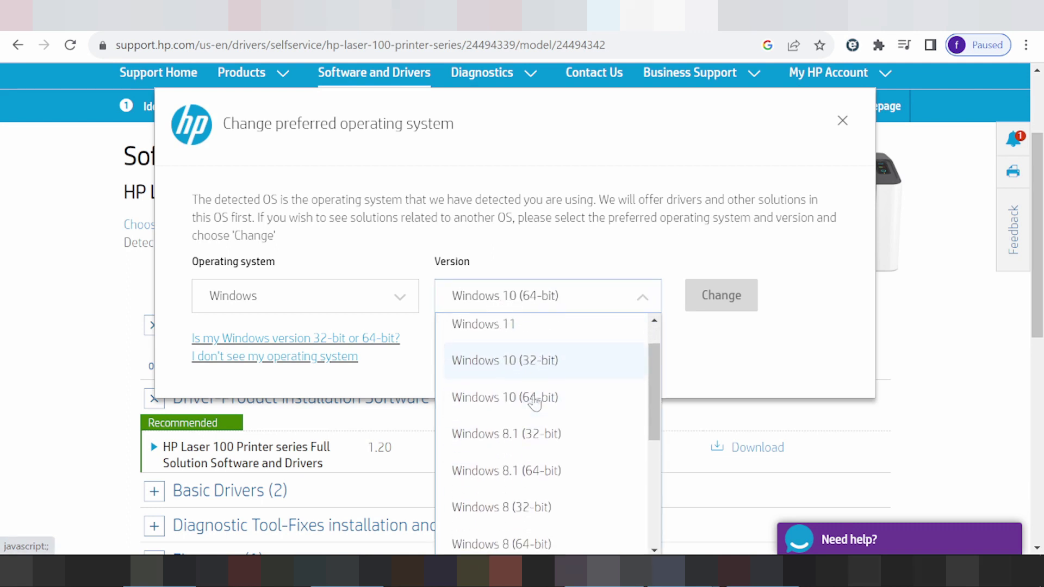
scroll(517, 406, down, 2)
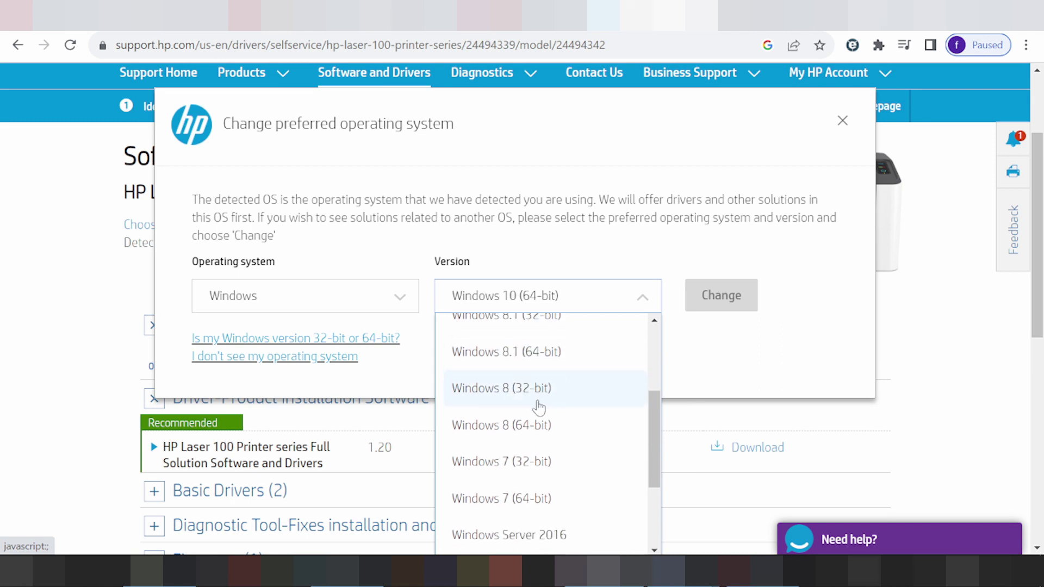
scroll(512, 401, down, 4)
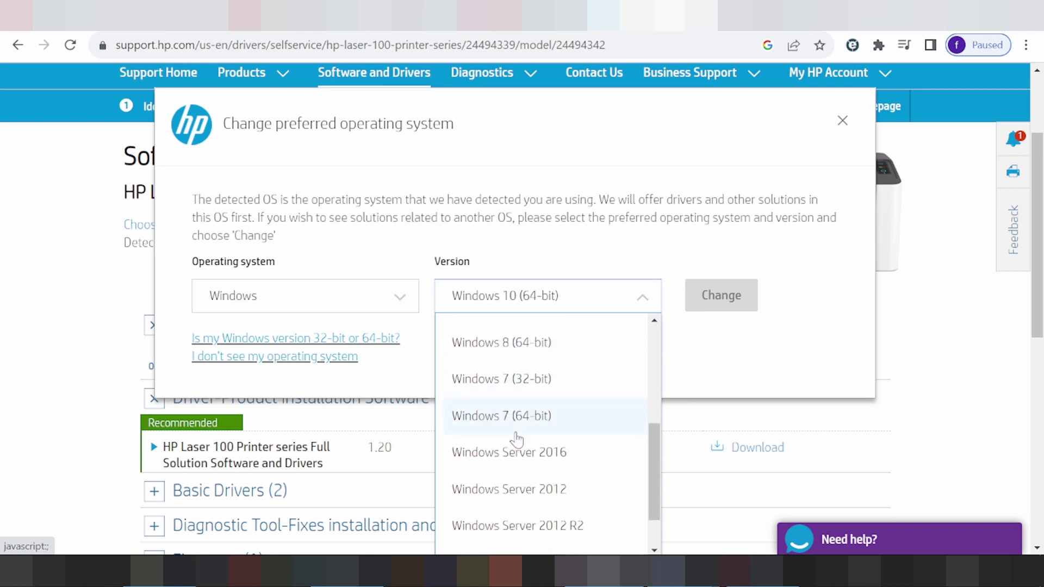
scroll(511, 405, down, 3)
scroll(546, 438, up, 10)
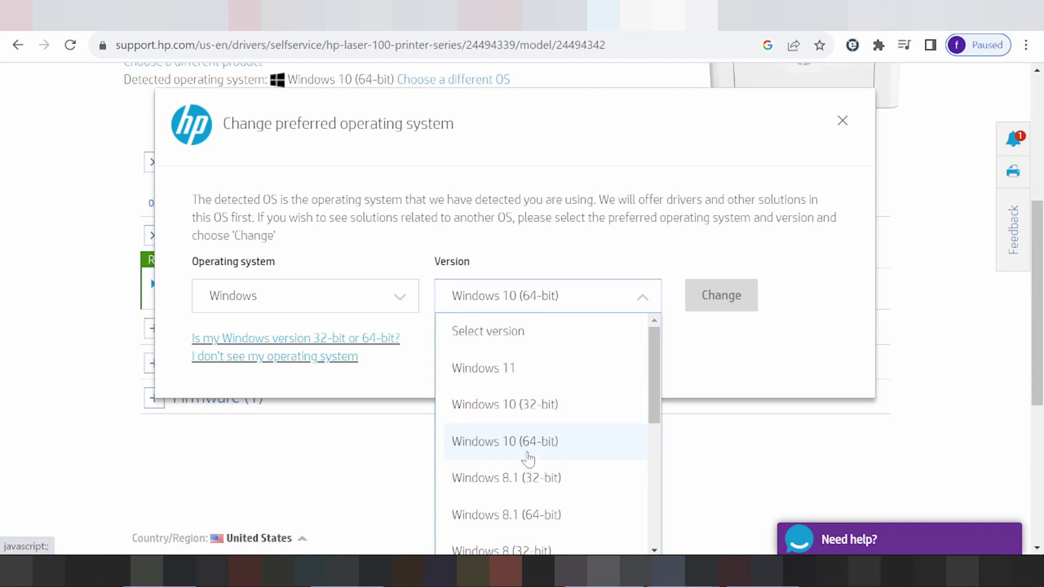
click(507, 372)
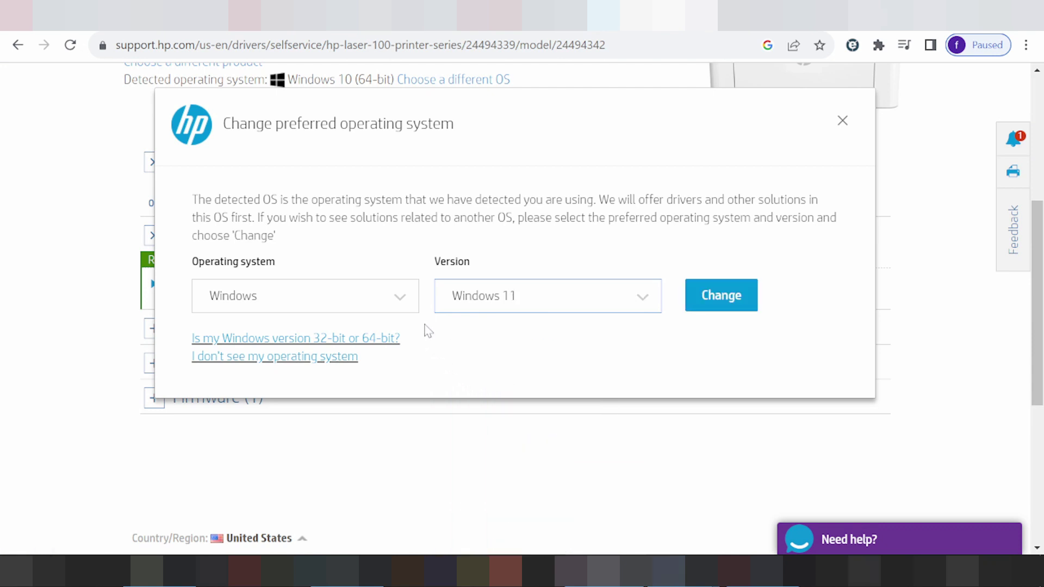
click(719, 296)
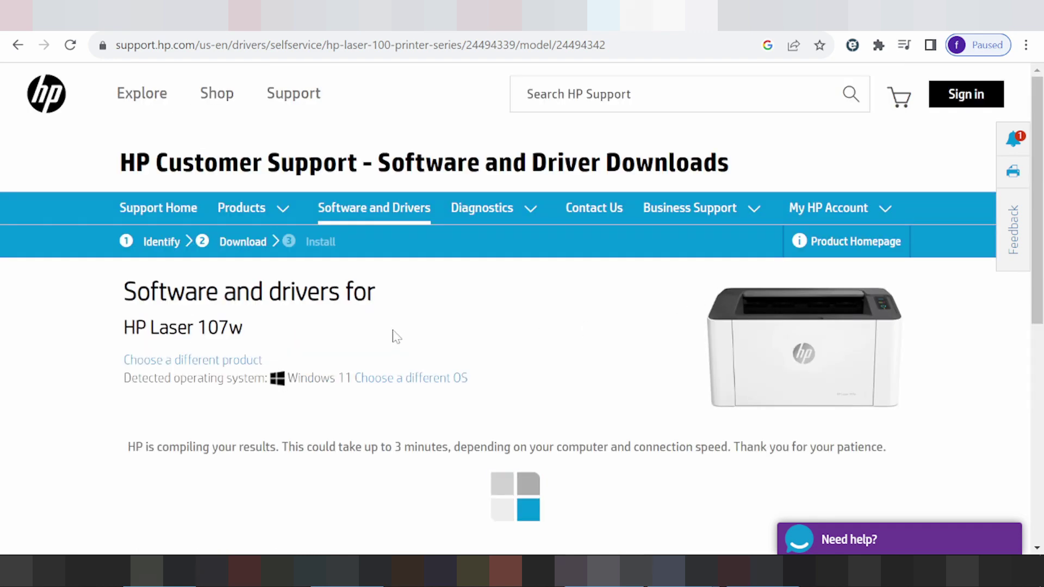
Expand the Basic Drivers, Diagnostic Tool and Firmware categories, and open the HP Laser 107w, 107wr firmware file's details
scroll(392, 335, down, 3)
scroll(373, 251, down, 3)
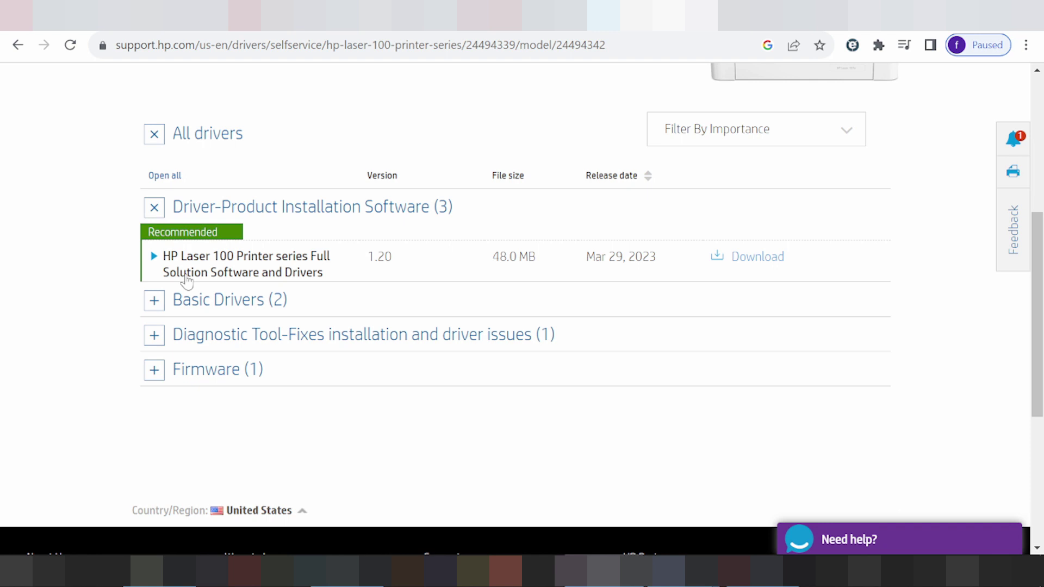
click(154, 305)
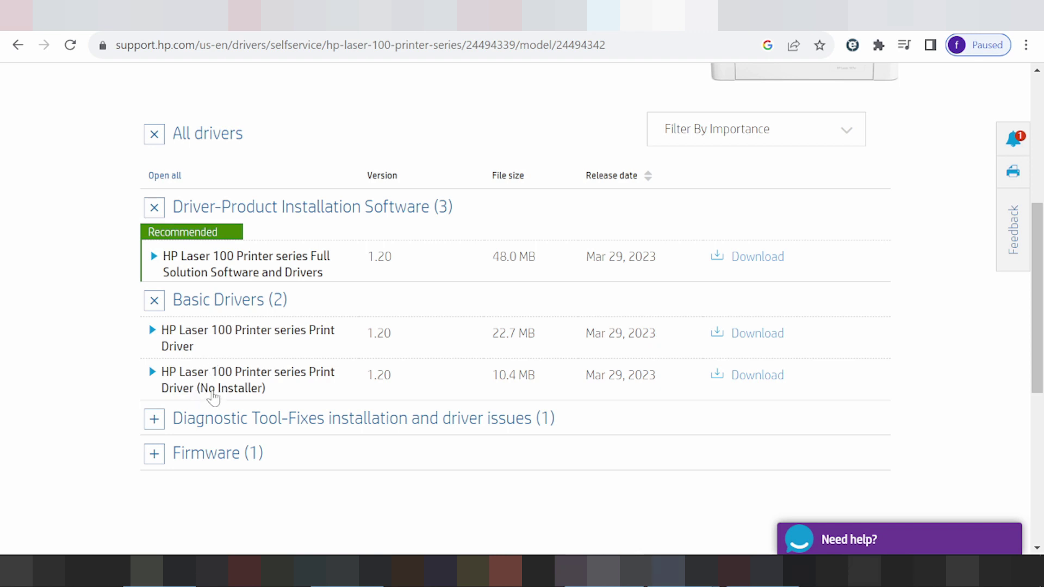
scroll(213, 397, down, 2)
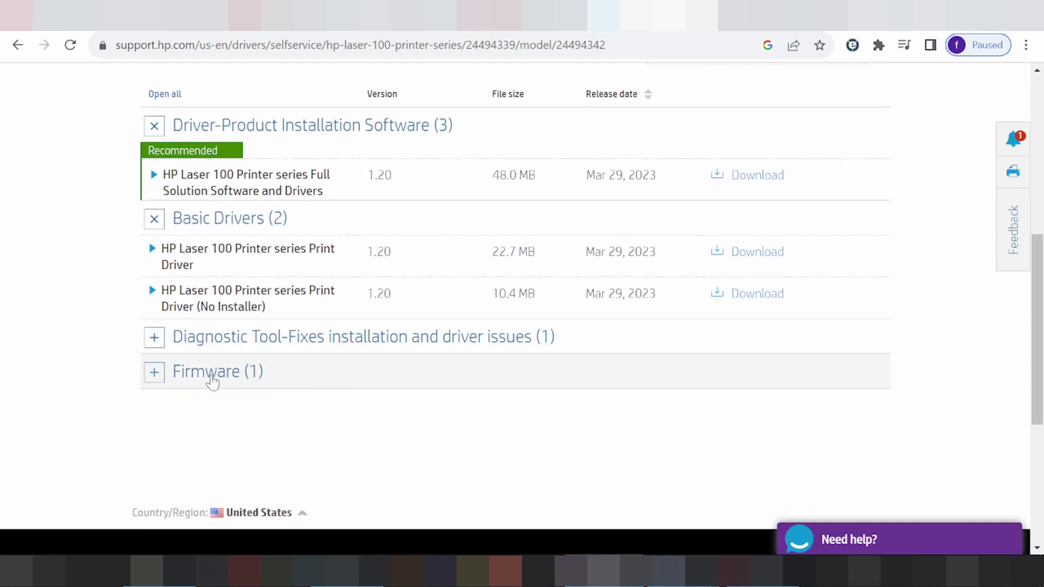
click(158, 341)
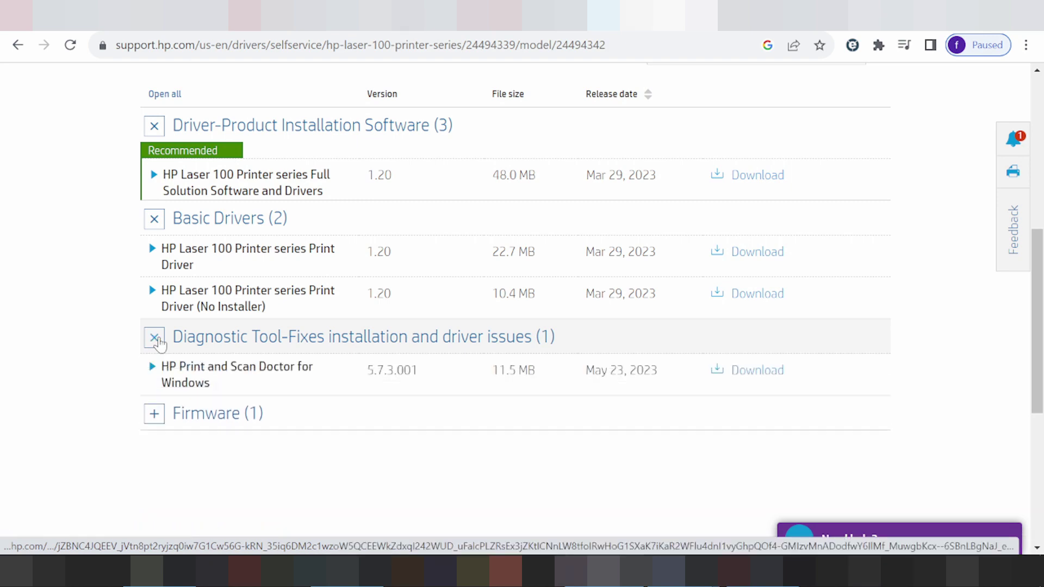
click(155, 414)
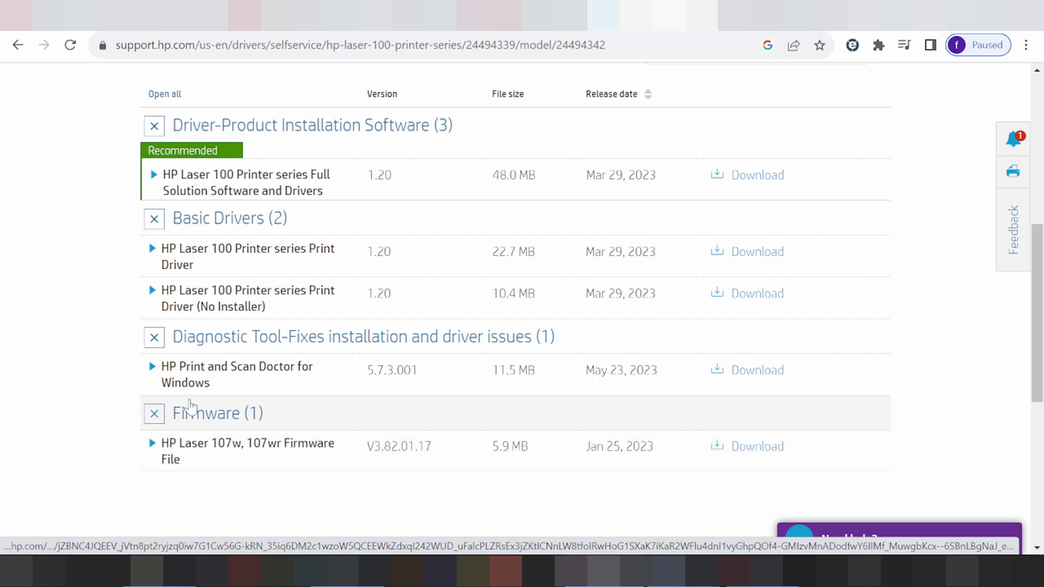
click(152, 443)
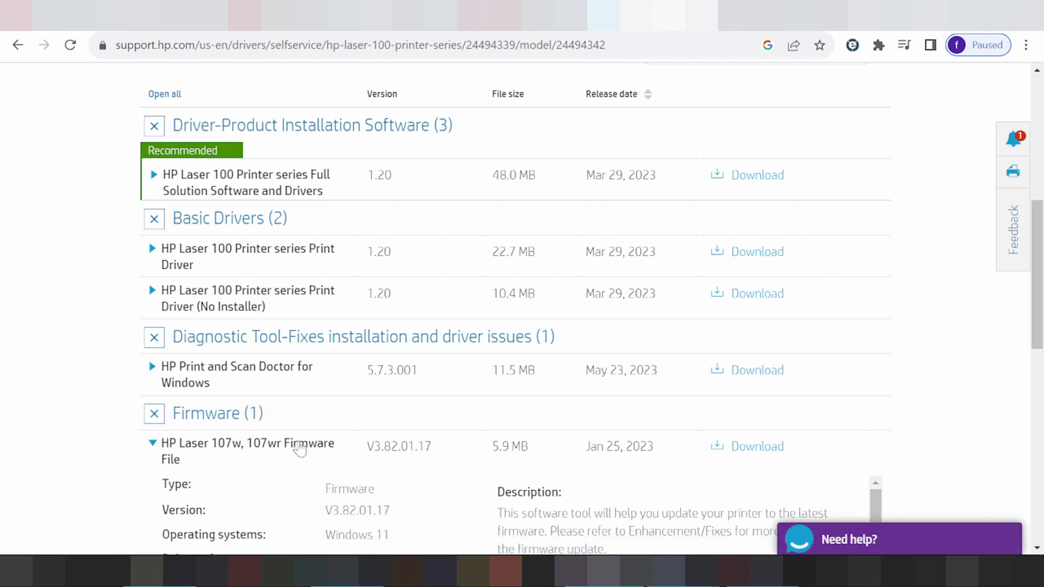
scroll(324, 418, up, 5)
scroll(325, 350, down, 2)
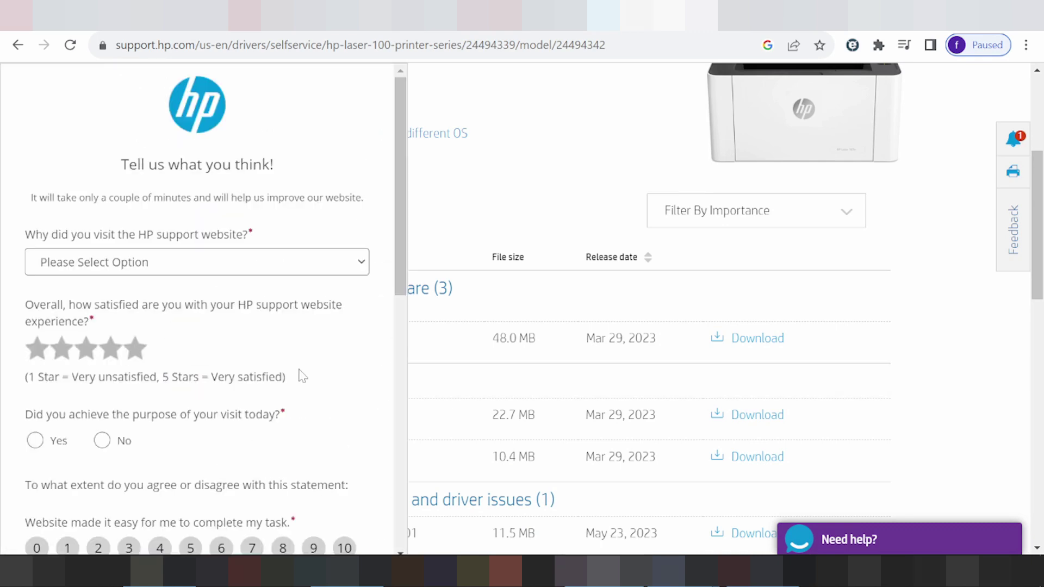
scroll(422, 312, down, 3)
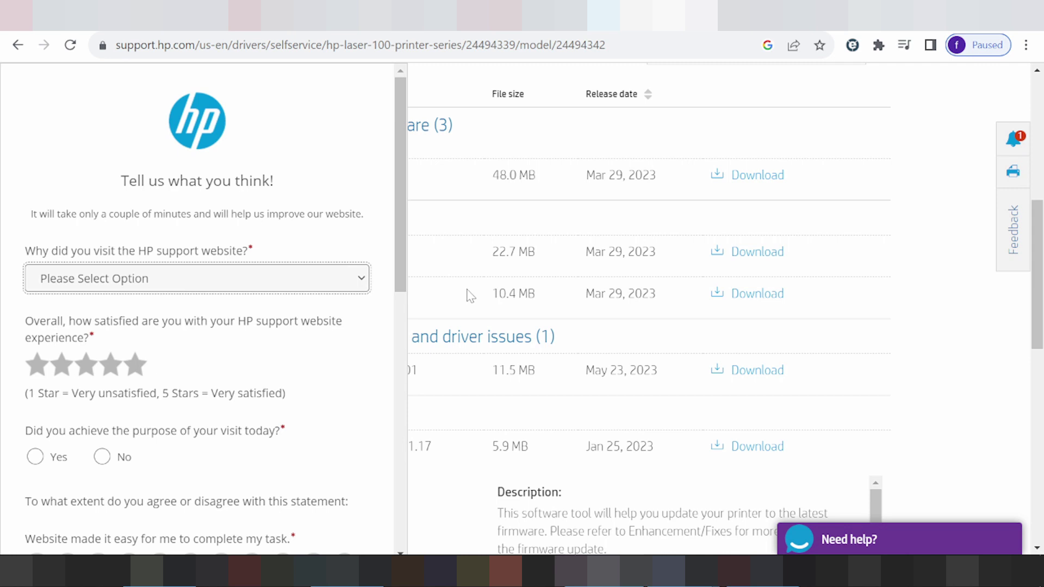
scroll(576, 280, up, 3)
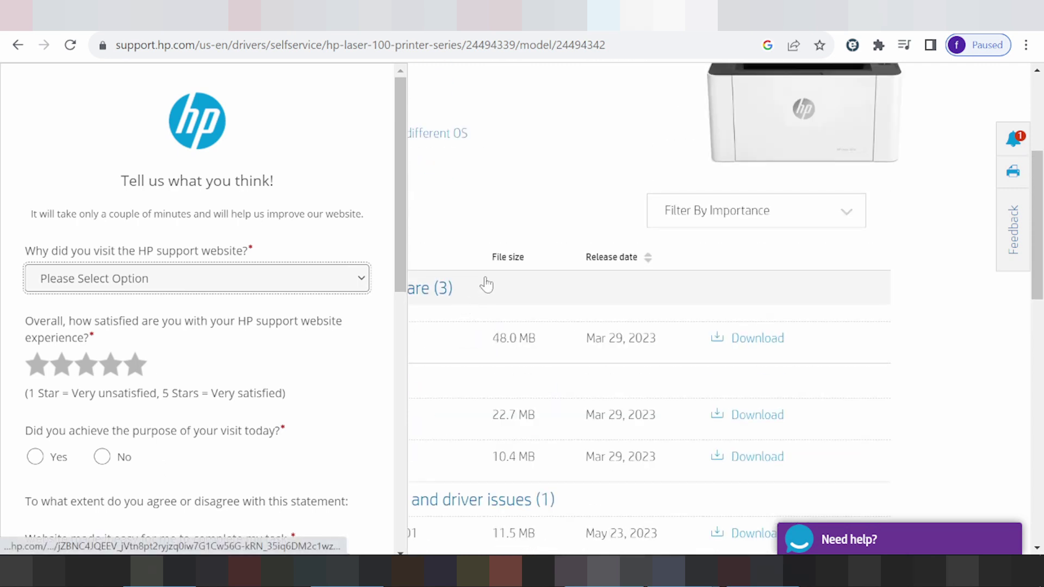
scroll(620, 326, down, 2)
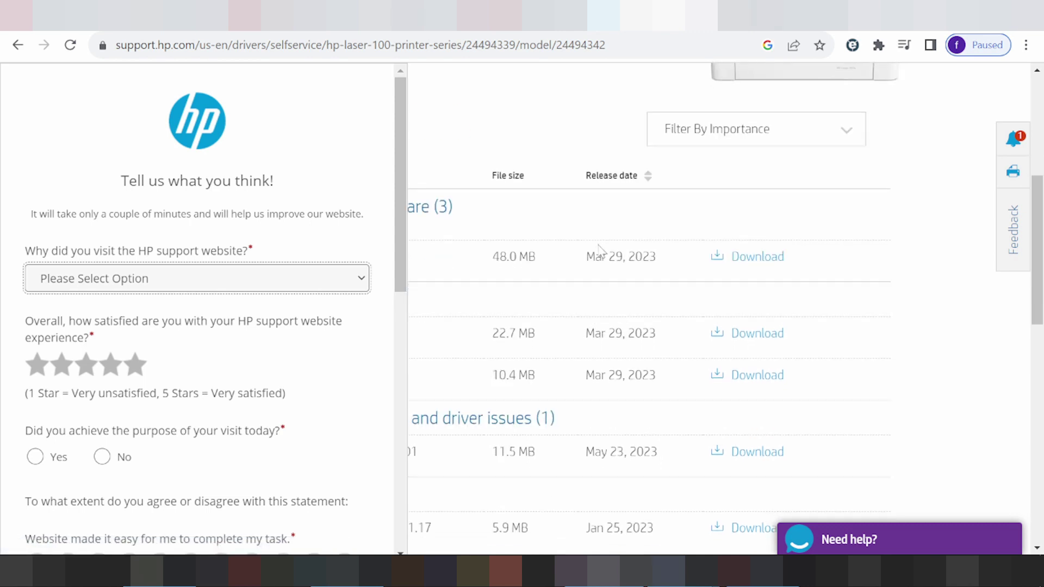
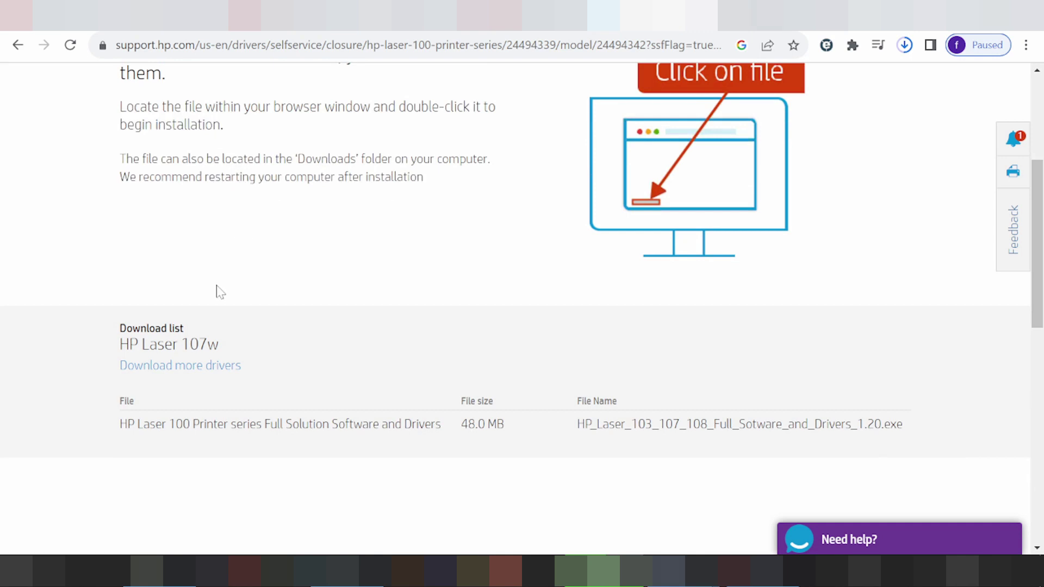
Return to the HP Laser 107w driver list and check the download progress of the Full Solution Software and Drivers file
click(179, 366)
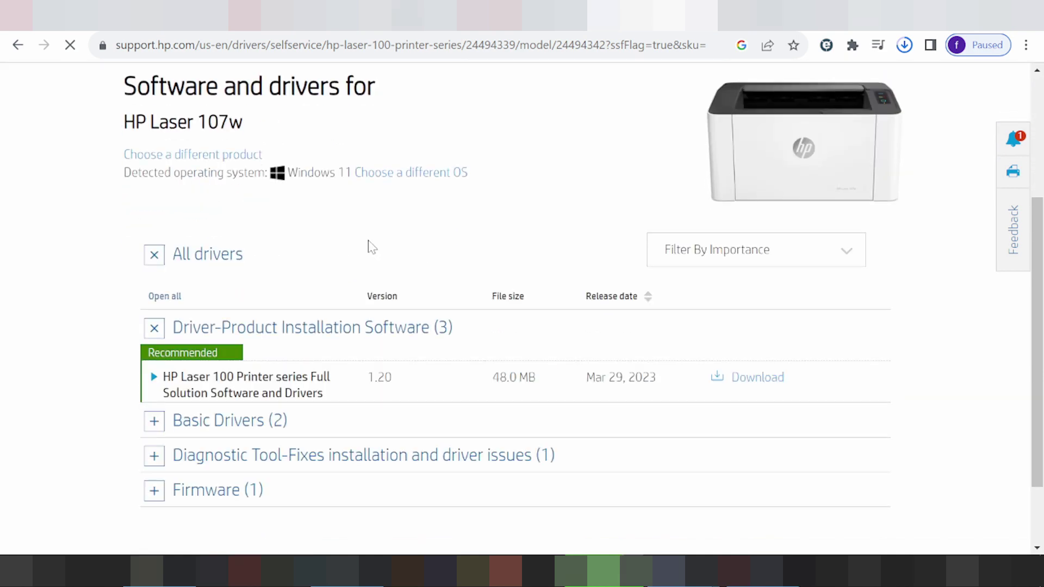
click(904, 46)
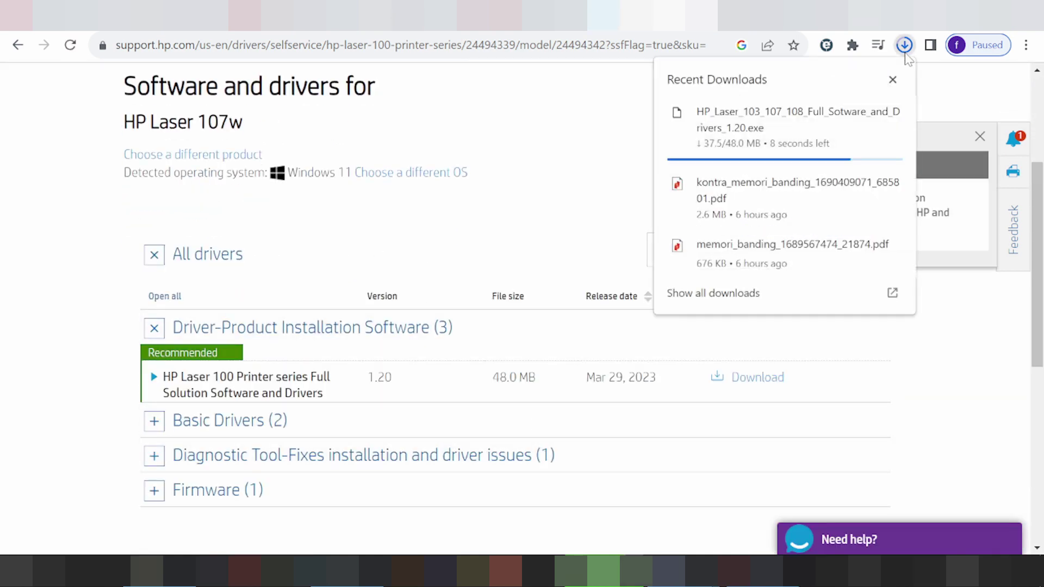
click(452, 242)
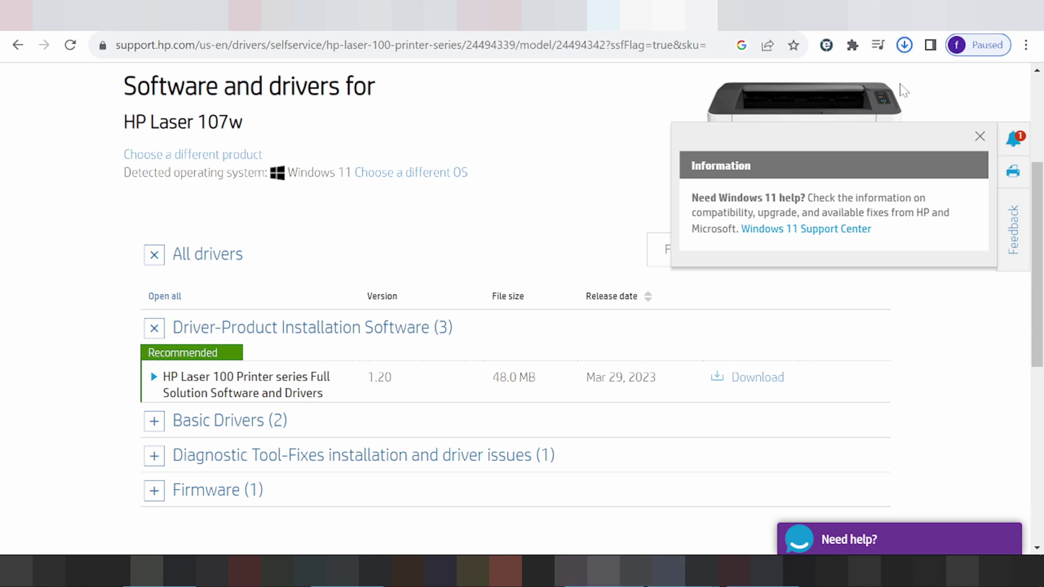
Dismiss the Windows 11 help notice on the HP Laser 107w driver page
click(980, 136)
scroll(811, 172, up, 1)
scroll(811, 171, up, 1)
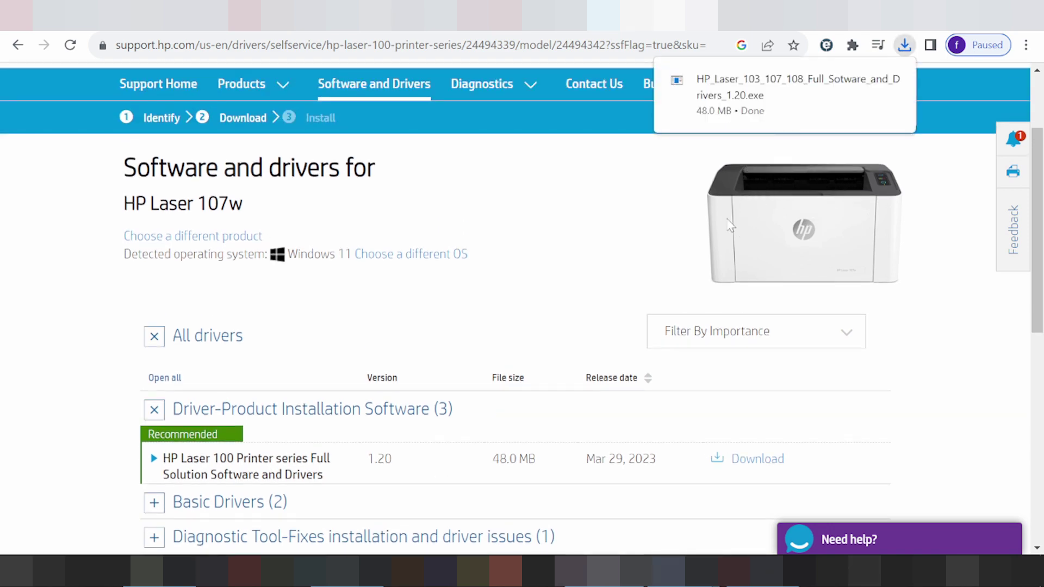
mouse_move(736, 111)
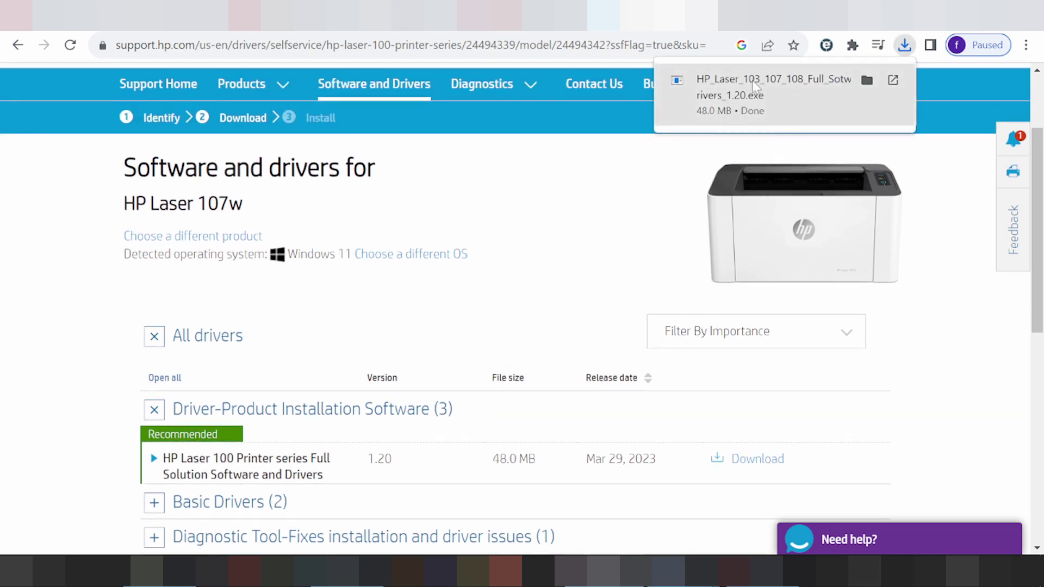